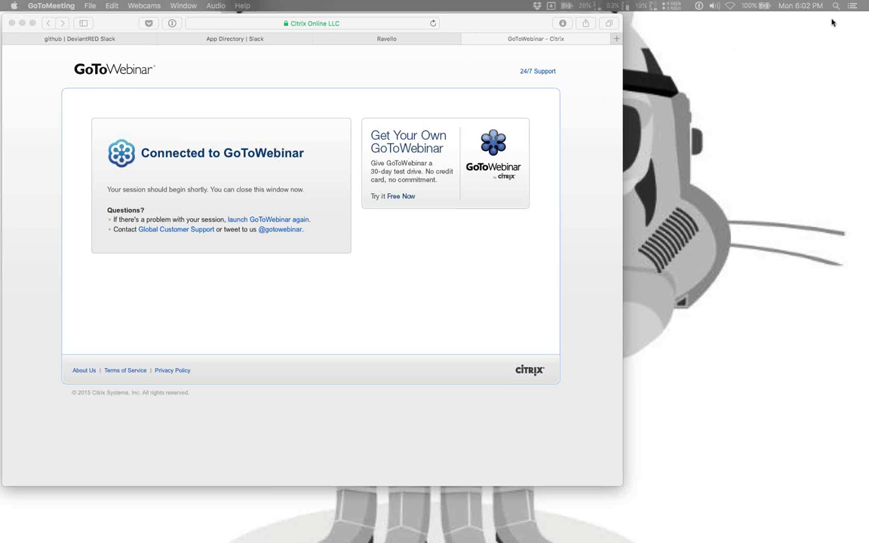
- Close the GoToWebinar page and look over the Slack App Directory home page
{"action": "key", "text": "super+w"}
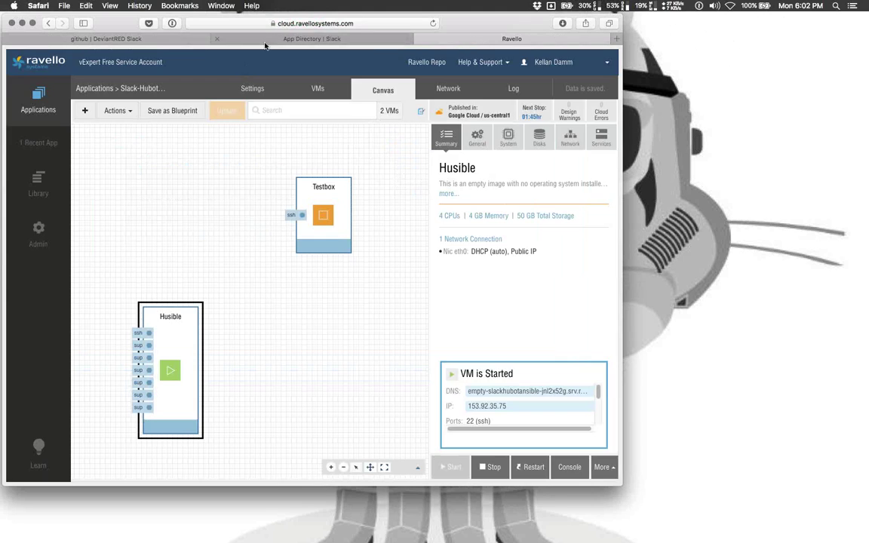
{"action": "left_click", "coordinate": [312, 38]}
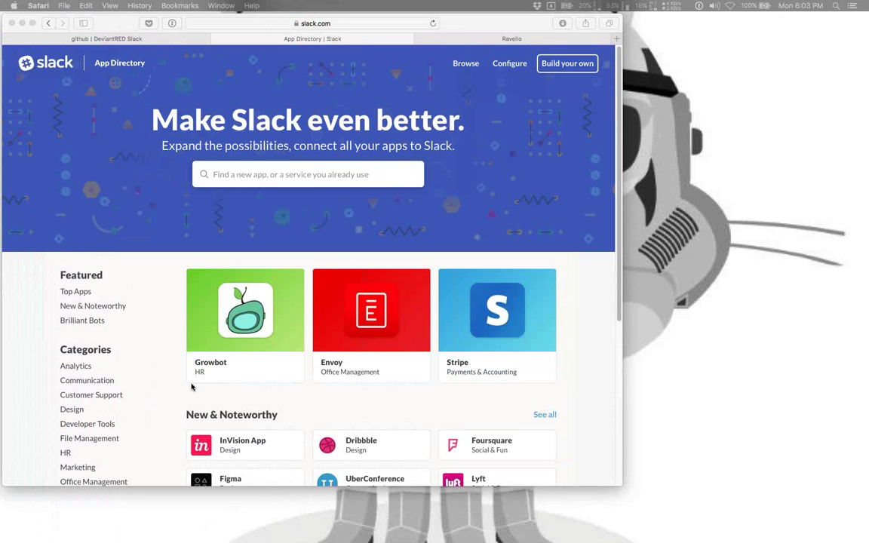
{"action": "scroll", "coordinate": [166, 365], "scroll_direction": "down", "scroll_amount": 5}
{"action": "scroll", "coordinate": [172, 365], "scroll_direction": "up", "scroll_amount": 5}
- Open the #github channel in the DeviantRED Slack team and display the team's menu containing Apps & Custom Integrations
{"action": "key", "text": "ctrl+shift+Tab"}
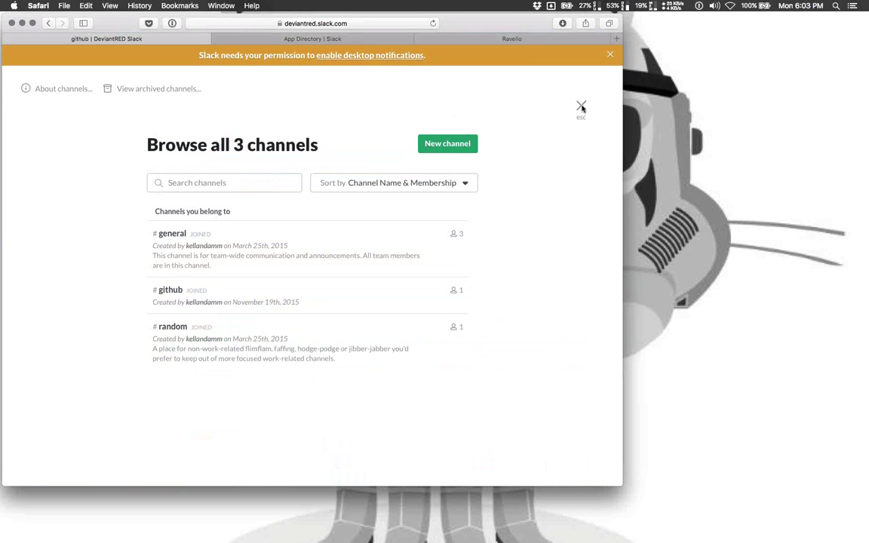
{"action": "left_click", "coordinate": [288, 35]}
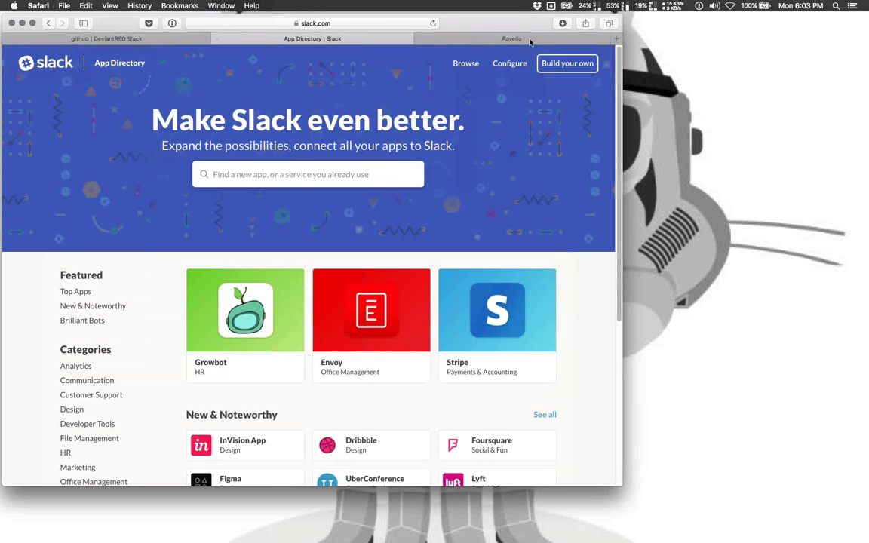
{"action": "left_click", "coordinate": [106, 38]}
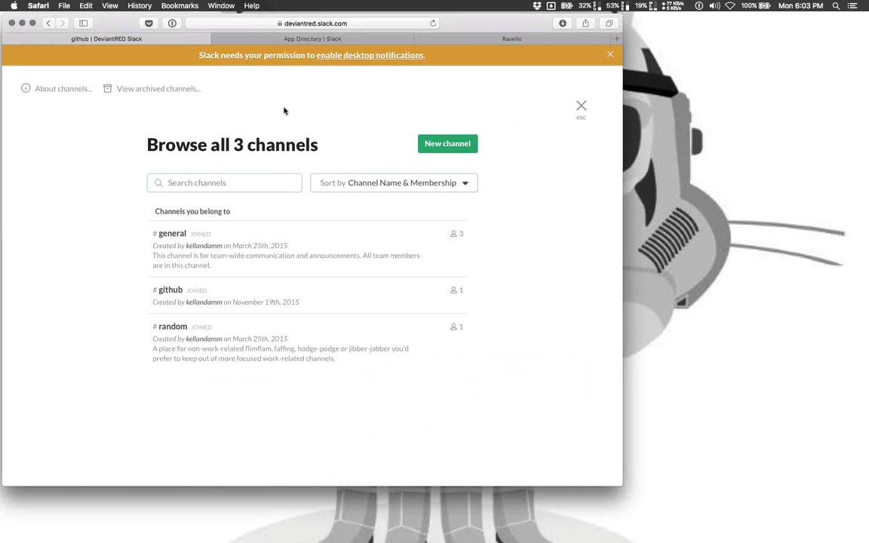
{"action": "left_click", "coordinate": [181, 290]}
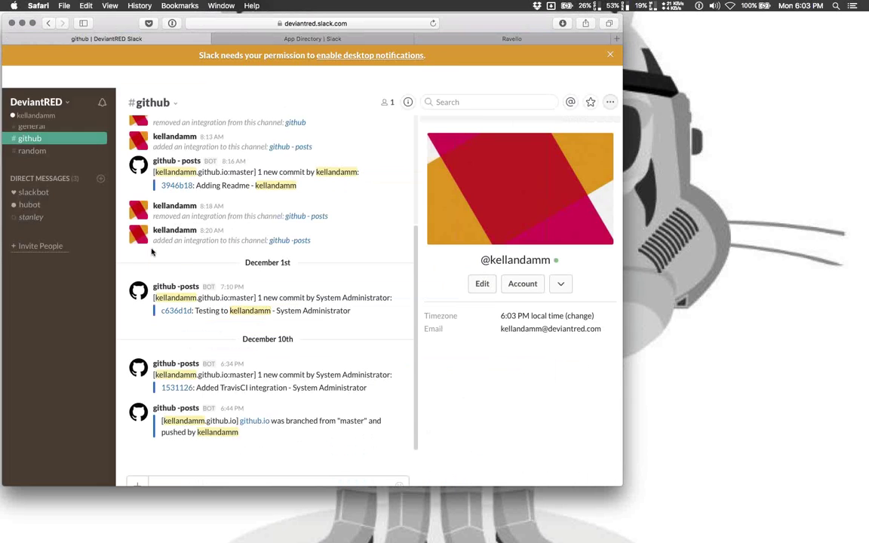
{"action": "left_click", "coordinate": [36, 79]}
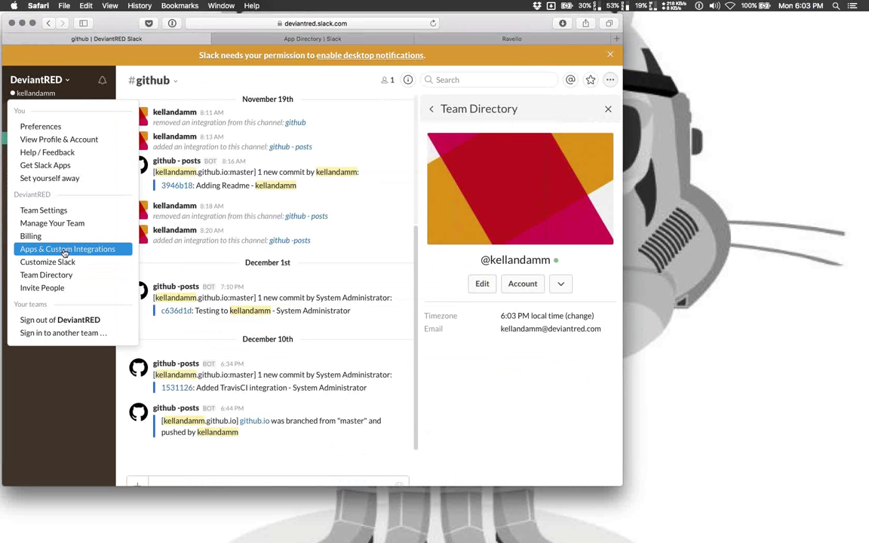
- Search the Slack App Directory for GitHub and open the GitHub app's page
{"action": "left_click", "coordinate": [294, 38]}
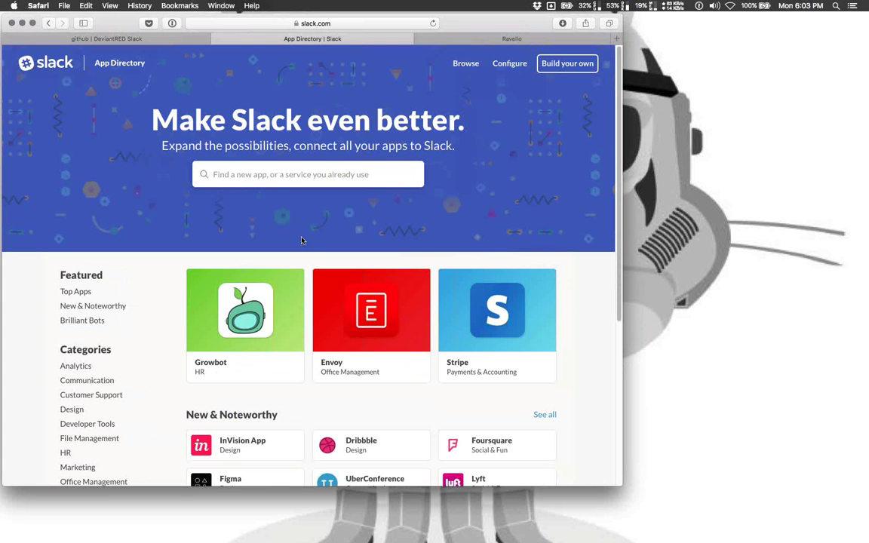
{"action": "left_click", "coordinate": [294, 173]}
{"action": "type", "text": "githb"}
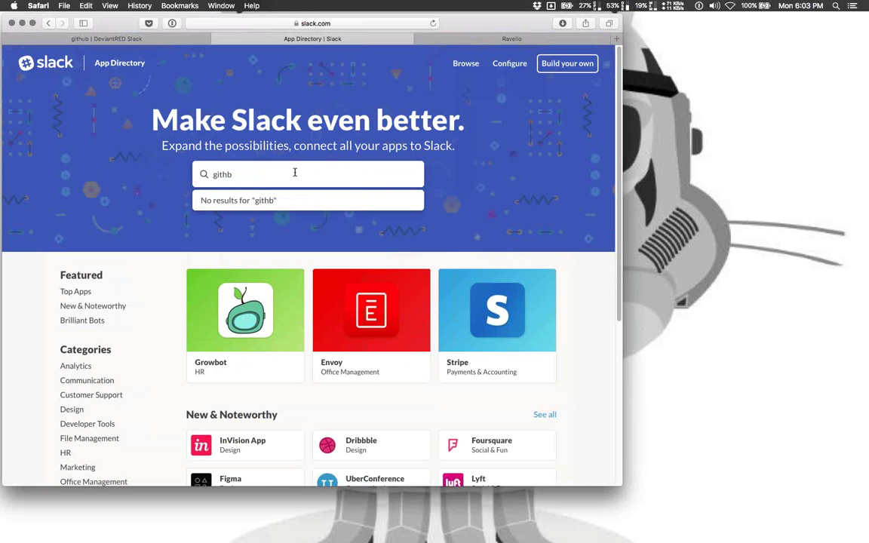
{"action": "key", "text": "BackSpace"}
{"action": "left_click", "coordinate": [245, 203]}
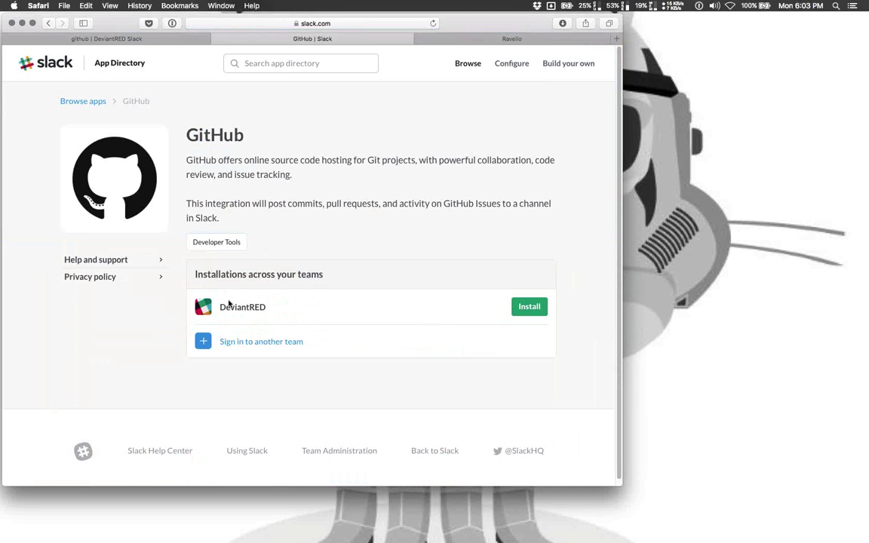
- Install the GitHub app for the DeviantRED team and add the integration with #github as its posting channel
{"action": "left_click", "coordinate": [529, 306]}
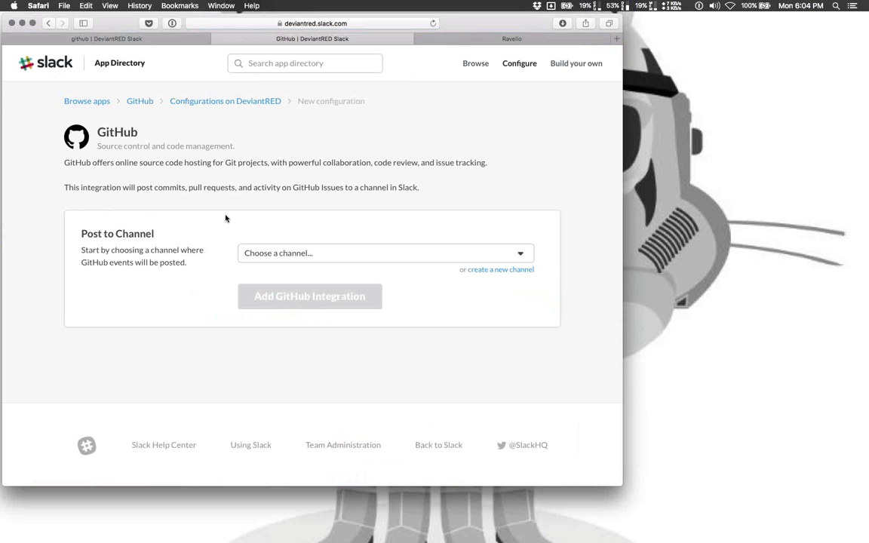
{"action": "left_click", "coordinate": [260, 258]}
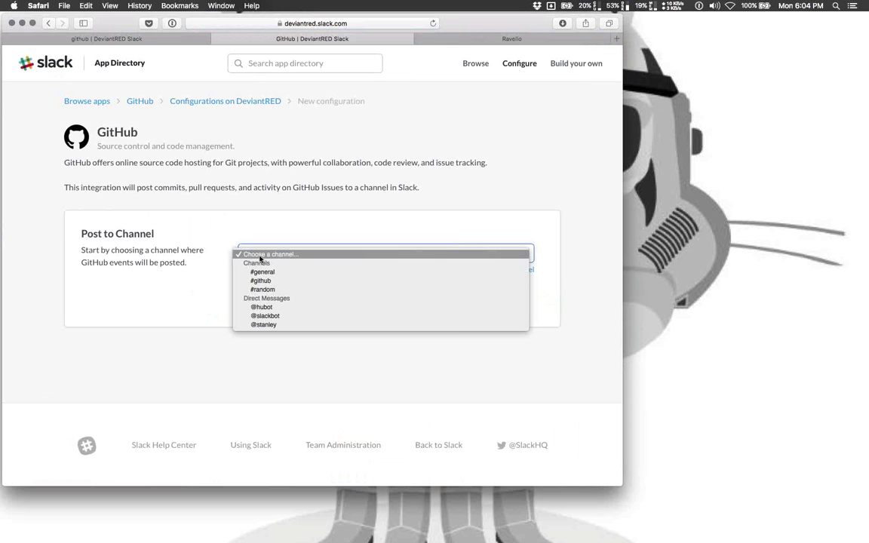
{"action": "left_click", "coordinate": [264, 216]}
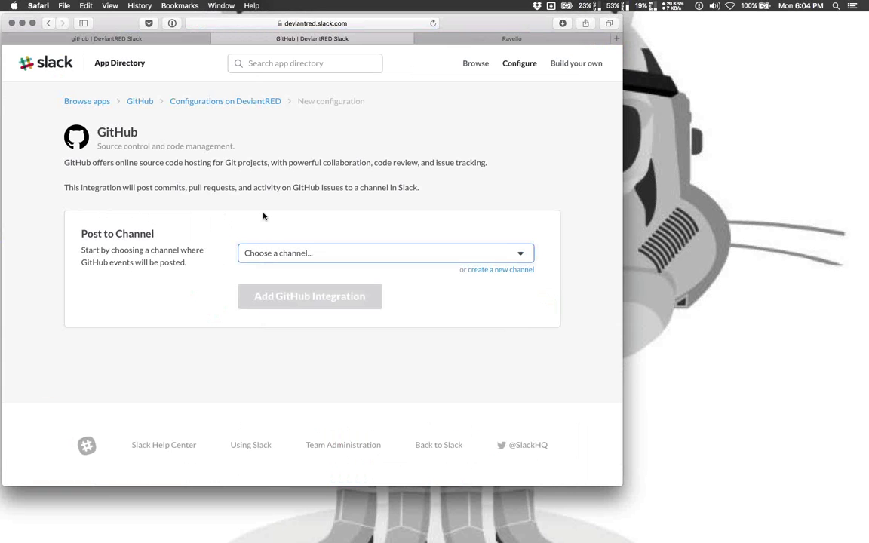
{"action": "left_click", "coordinate": [245, 258]}
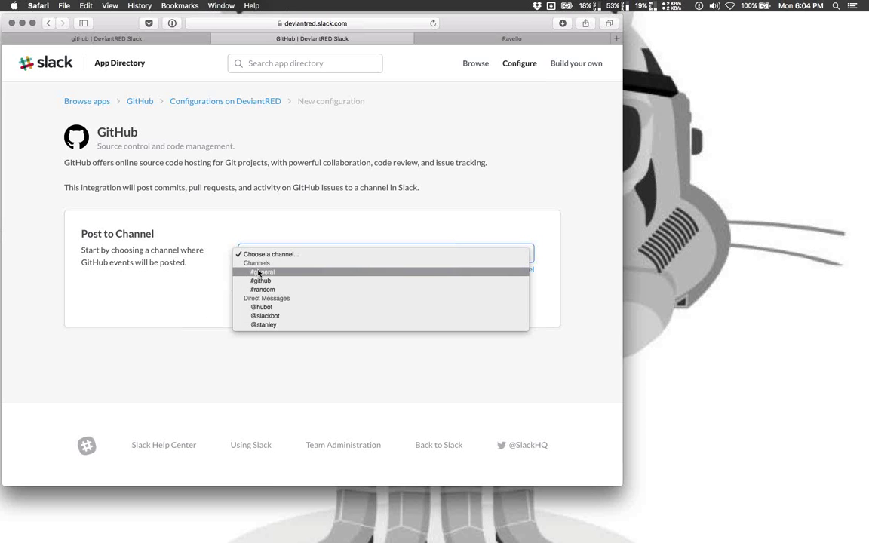
{"action": "left_click", "coordinate": [253, 281]}
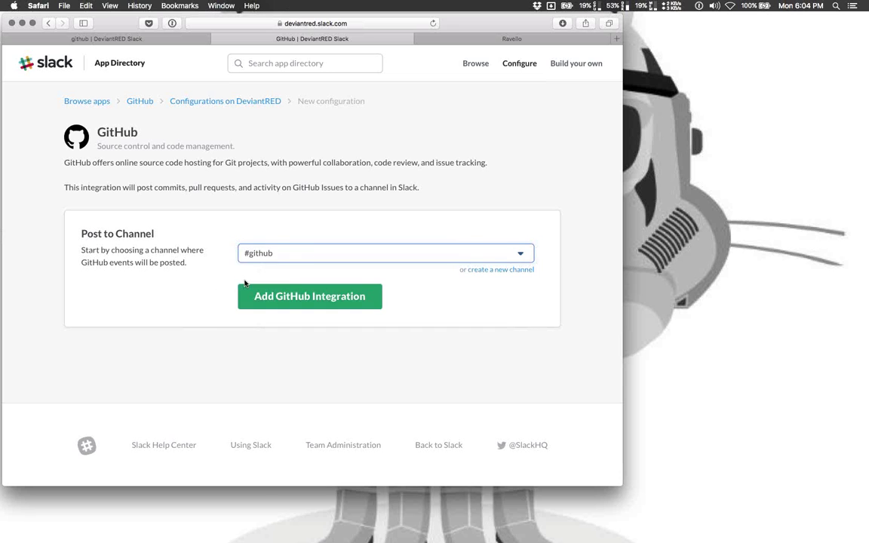
{"action": "left_click", "coordinate": [291, 308]}
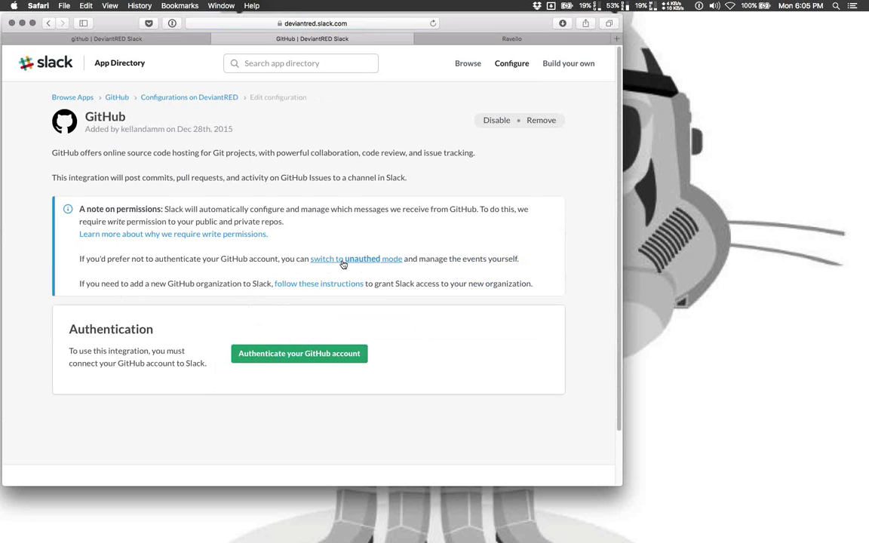
- Authenticate the GitHub account for the integration and choose the slack repository as the one to listen to
{"action": "left_click", "coordinate": [290, 356]}
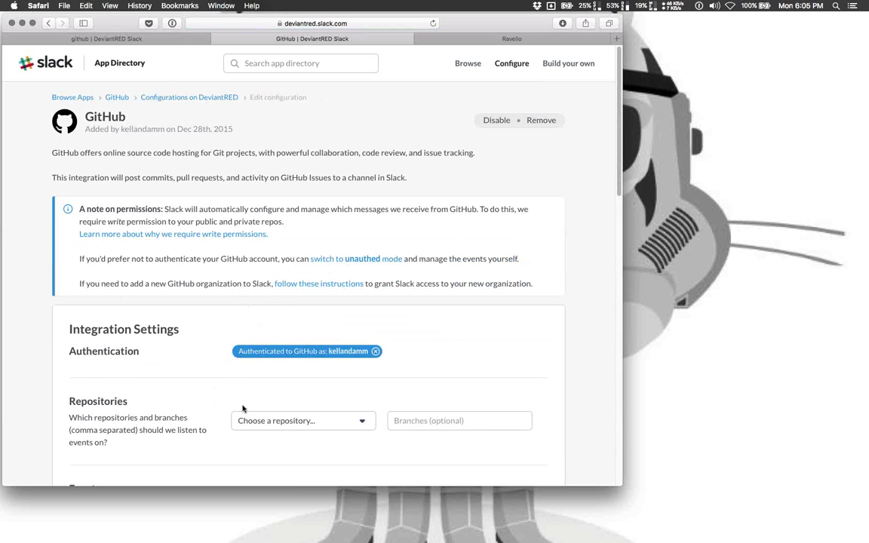
{"action": "scroll", "coordinate": [243, 407], "scroll_direction": "down", "scroll_amount": 3}
{"action": "scroll", "coordinate": [242, 407], "scroll_direction": "down", "scroll_amount": 1}
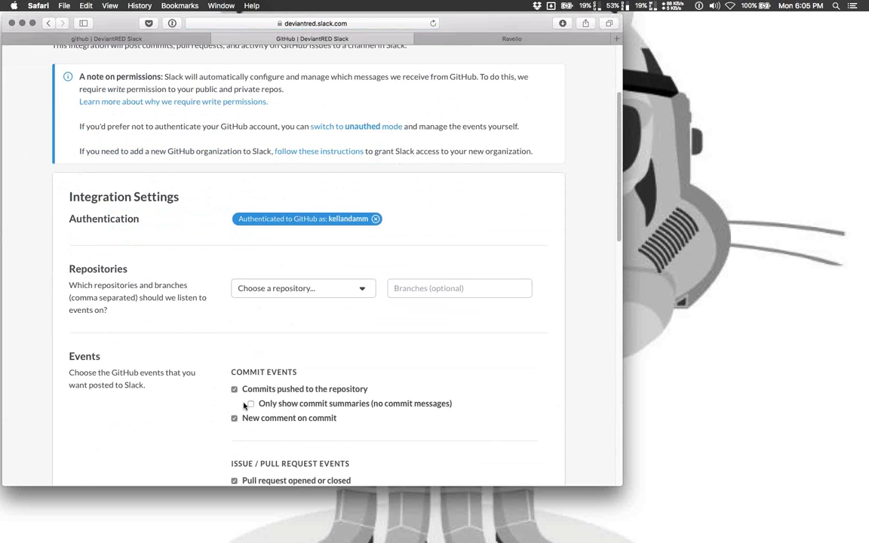
{"action": "scroll", "coordinate": [243, 405], "scroll_direction": "down", "scroll_amount": 3}
{"action": "scroll", "coordinate": [245, 317], "scroll_direction": "up", "scroll_amount": 4}
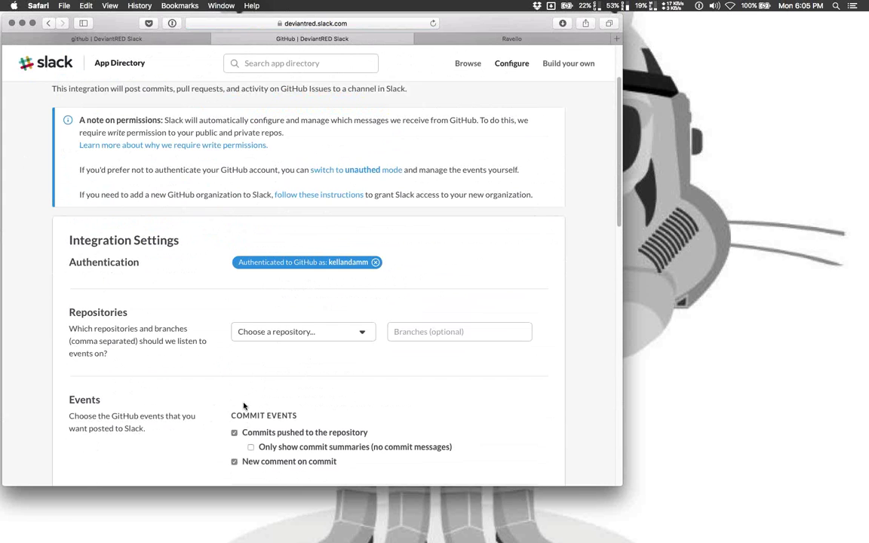
{"action": "left_click", "coordinate": [243, 332]}
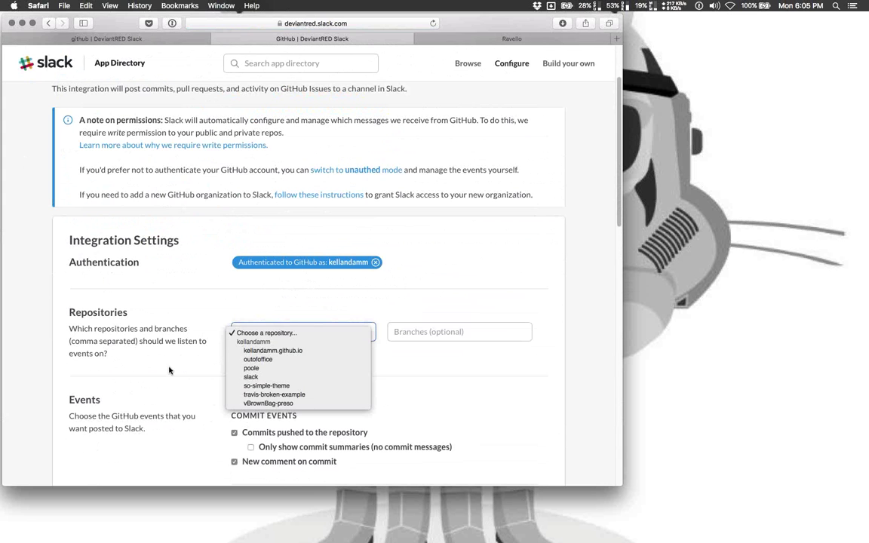
{"action": "left_click", "coordinate": [243, 377]}
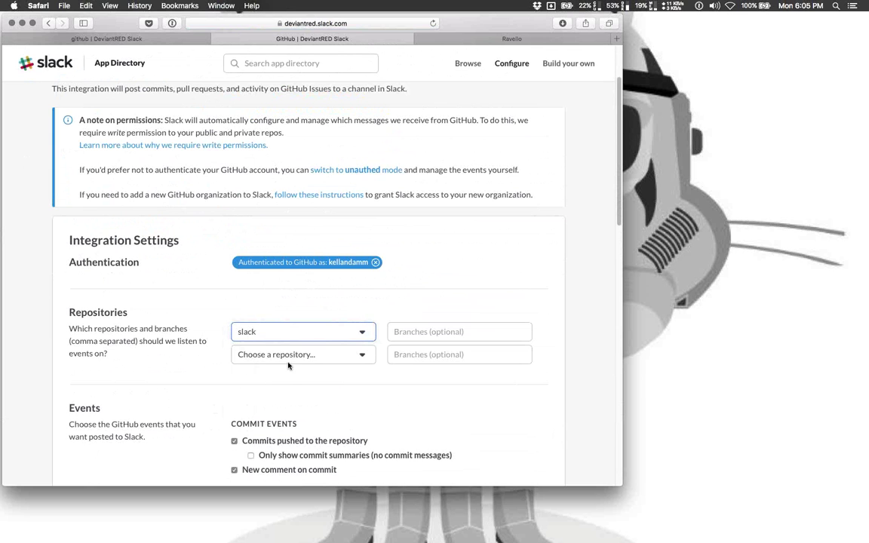
- Review the integration's event, channel and name settings, keeping #github and the name github, and save the integration
{"action": "scroll", "coordinate": [247, 391], "scroll_direction": "down", "scroll_amount": 5}
{"action": "left_click", "coordinate": [255, 374]}
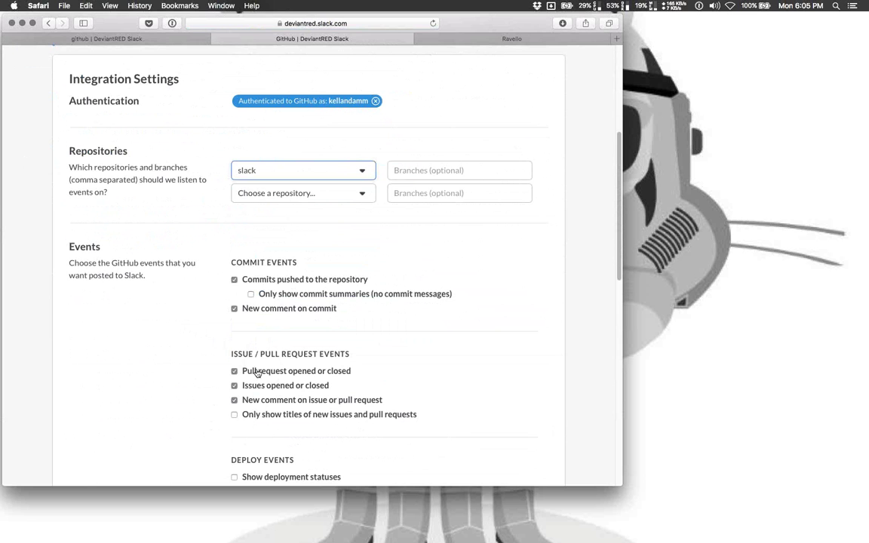
{"action": "scroll", "coordinate": [260, 354], "scroll_direction": "down", "scroll_amount": 4}
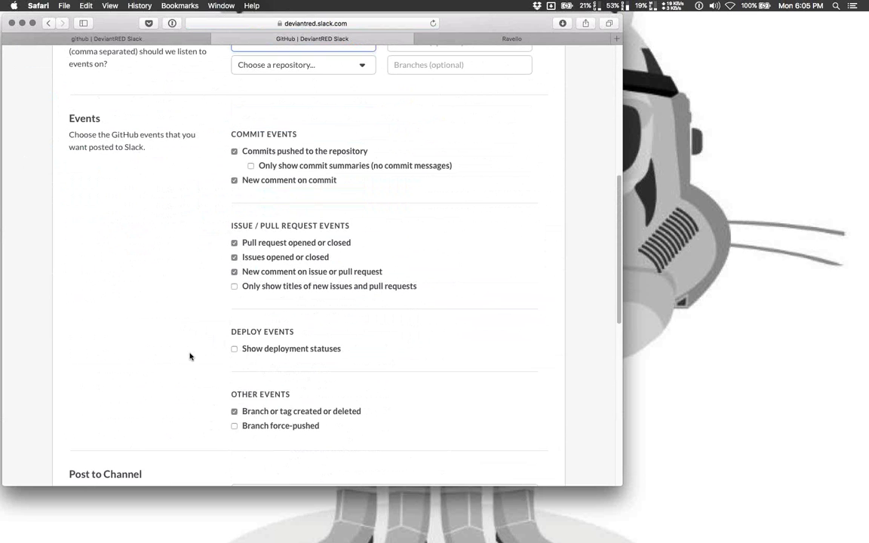
{"action": "scroll", "coordinate": [189, 356], "scroll_direction": "down", "scroll_amount": 1}
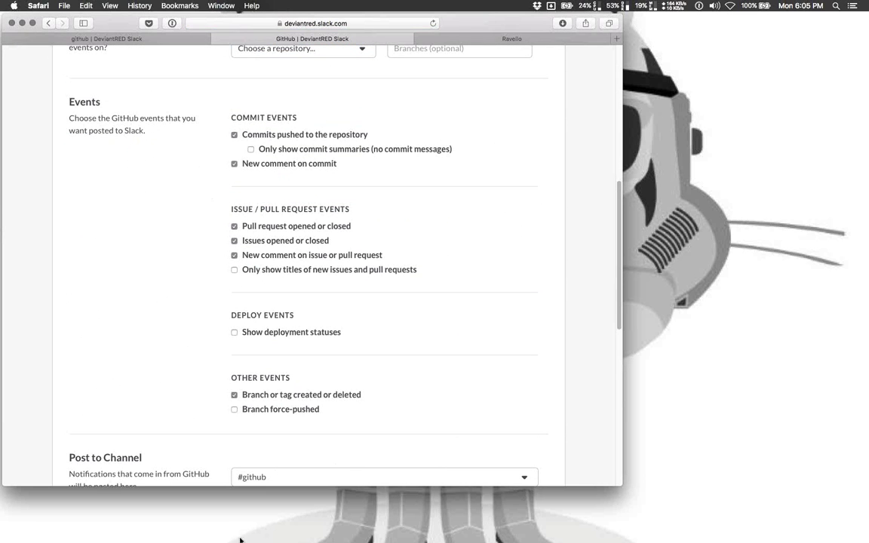
{"action": "scroll", "coordinate": [184, 413], "scroll_direction": "down", "scroll_amount": 3}
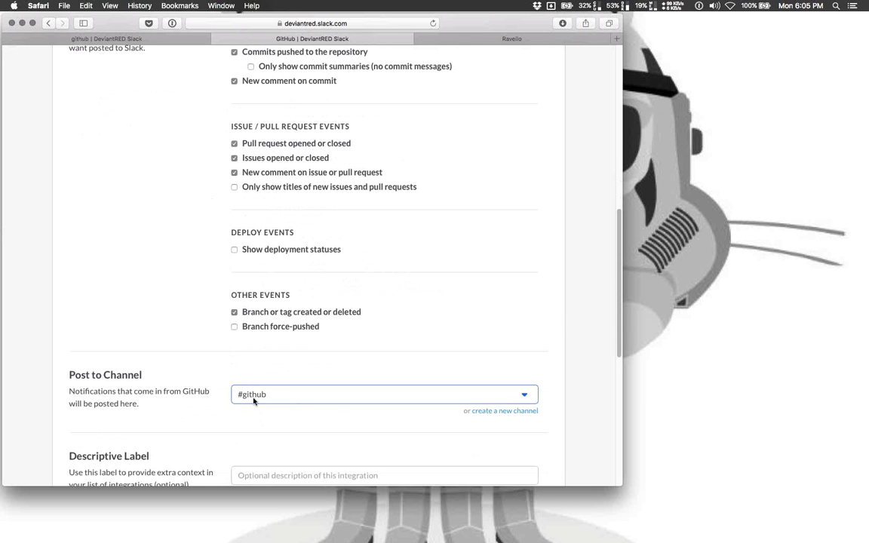
{"action": "scroll", "coordinate": [265, 405], "scroll_direction": "down", "scroll_amount": 9}
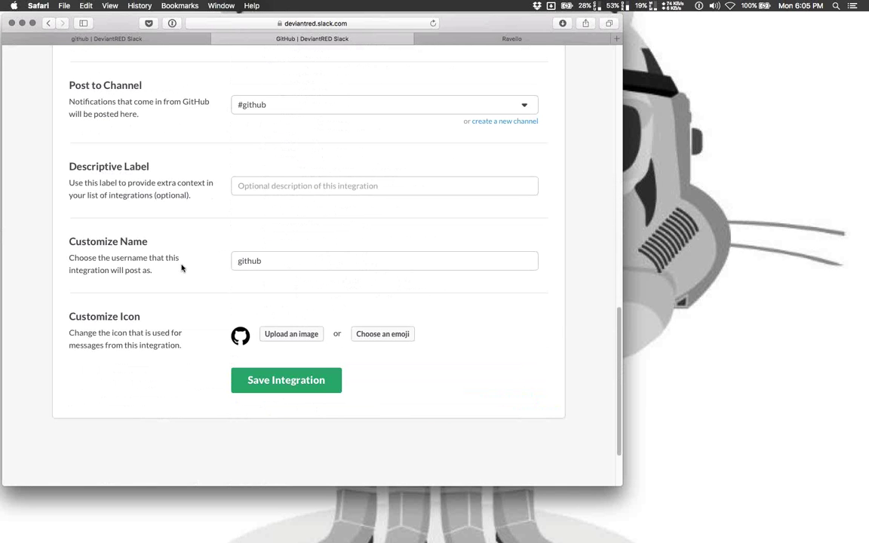
{"action": "double_click", "coordinate": [286, 259]}
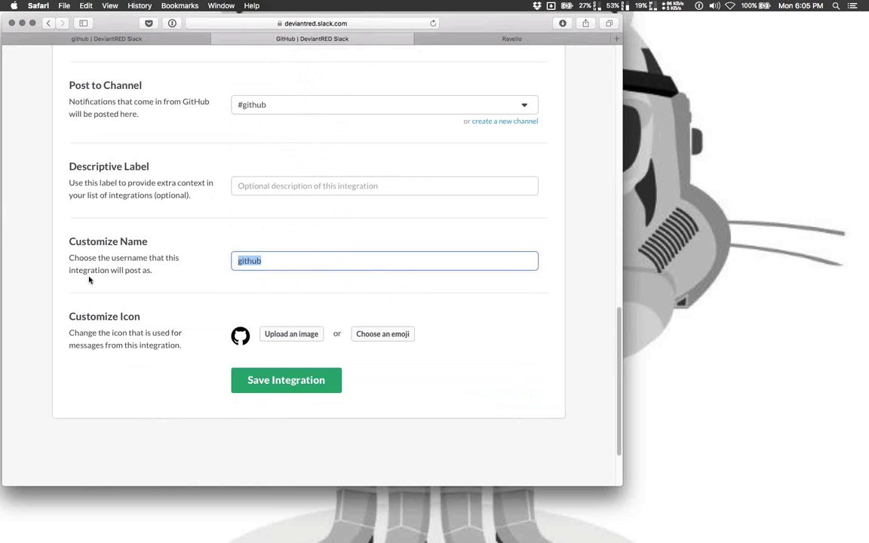
{"action": "left_click", "coordinate": [254, 384]}
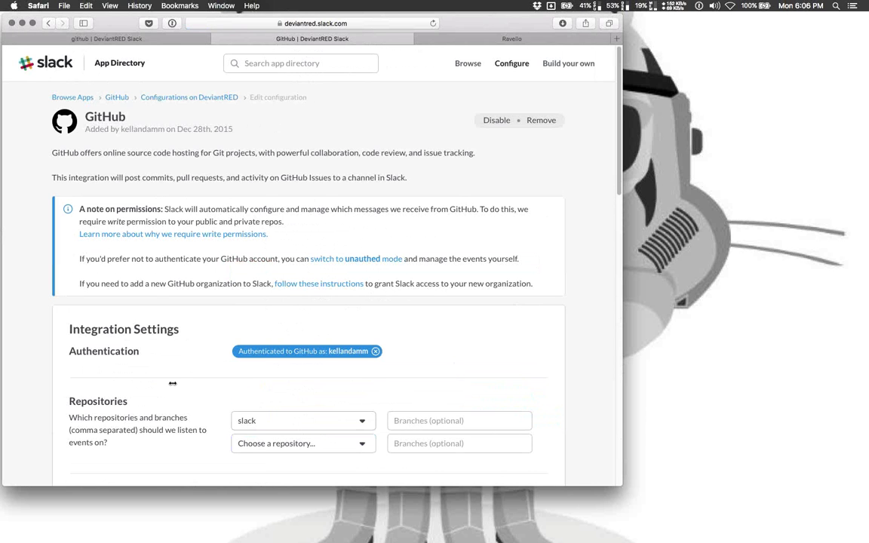
- Look through the saved GitHub integration's settings from repositories to the custom icon
{"action": "scroll", "coordinate": [189, 295], "scroll_direction": "down", "scroll_amount": 15}
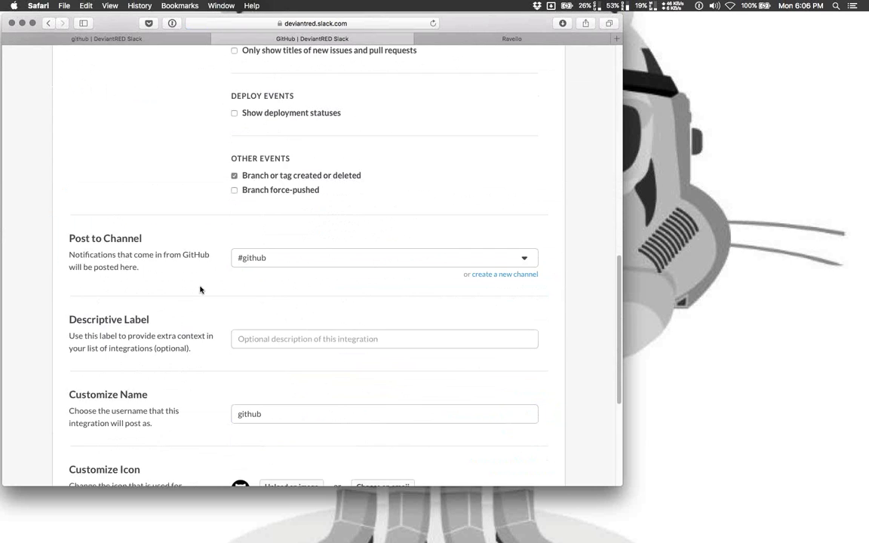
{"action": "scroll", "coordinate": [200, 290], "scroll_direction": "down", "scroll_amount": 5}
{"action": "scroll", "coordinate": [200, 290], "scroll_direction": "up", "scroll_amount": 20}
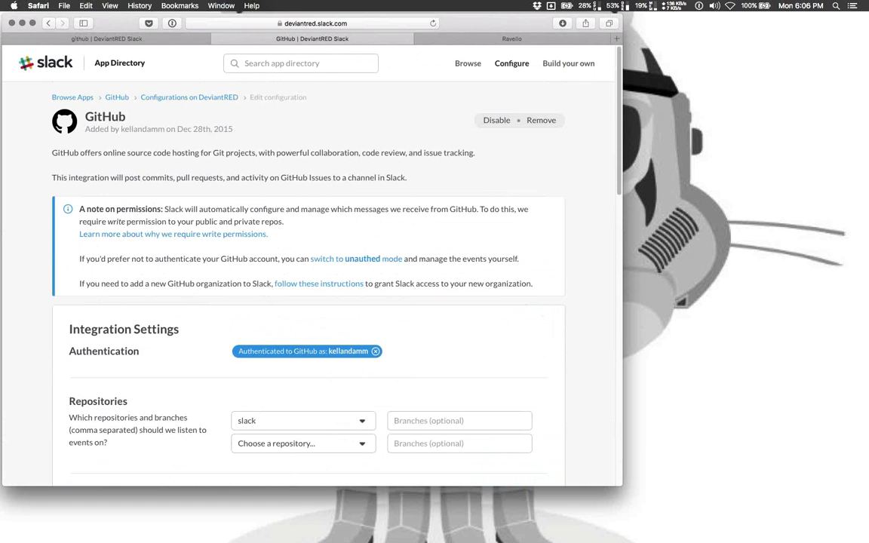
- Switch to iTerm, add the line "testing #3" to slack.txt in vi, and save and close the file
{"action": "key", "text": "super+Tab"}
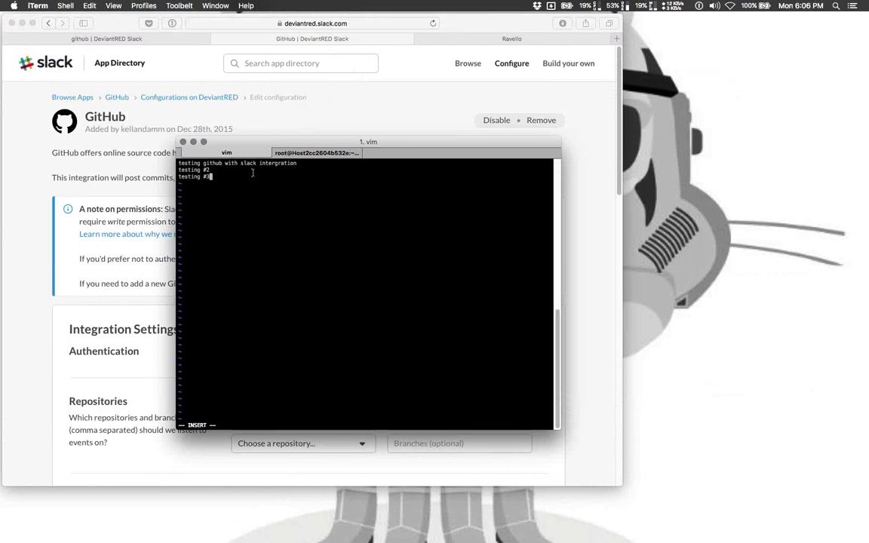
{"action": "key", "text": "Escape"}
{"action": "type", "text": ":wq"}
{"action": "key", "text": "Return"}
- Run commit.sh to commit and push the change with the commit message "test #3"
{"action": "type", "text": "commit"}
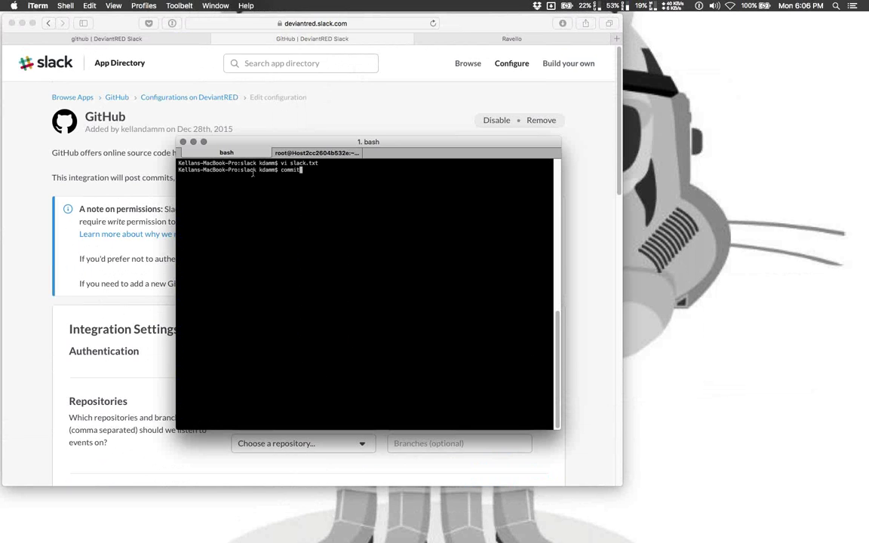
{"action": "type", "text": ".sh"}
{"action": "key", "text": "Return"}
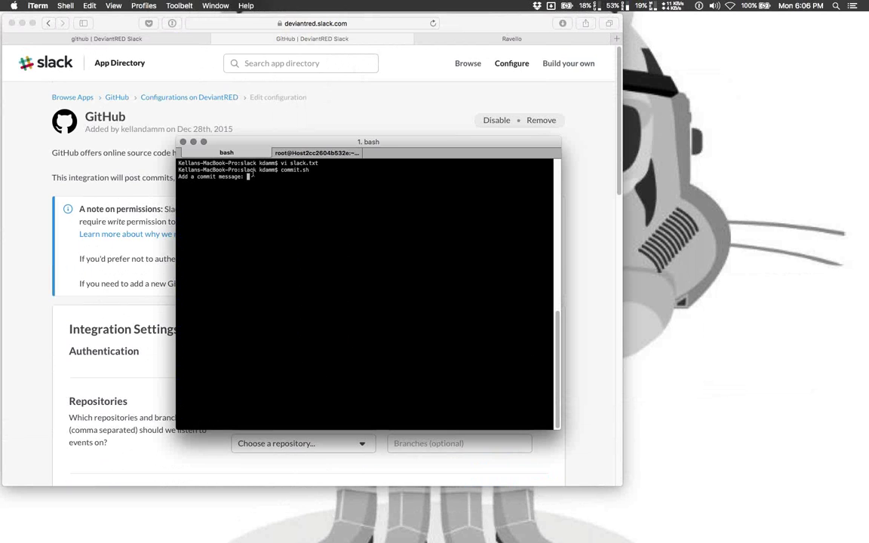
{"action": "type", "text": "test #3"}
{"action": "key", "text": "Return"}
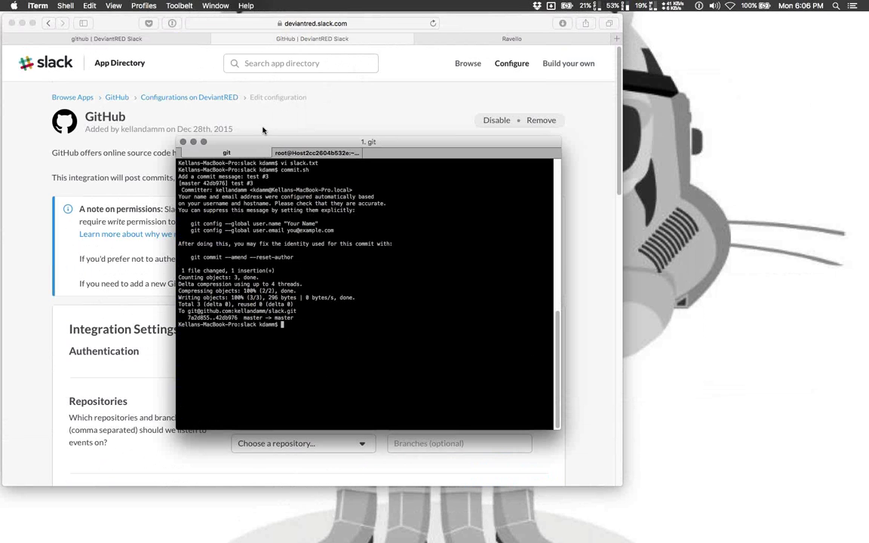
- Move the terminal window aside and switch to the #github channel in Slack to check for the commit notification
{"action": "left_click_drag", "start_coordinate": [256, 147], "coordinate": [529, 234]}
{"action": "left_click", "coordinate": [90, 39]}
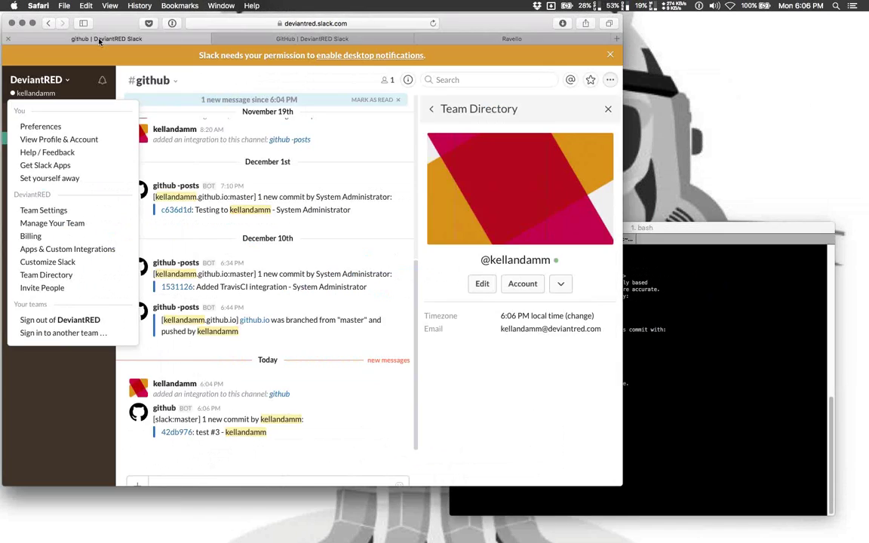
- Close the open team menu and highlight the "test #3" commit notification in the #github channel
{"action": "left_click", "coordinate": [47, 75]}
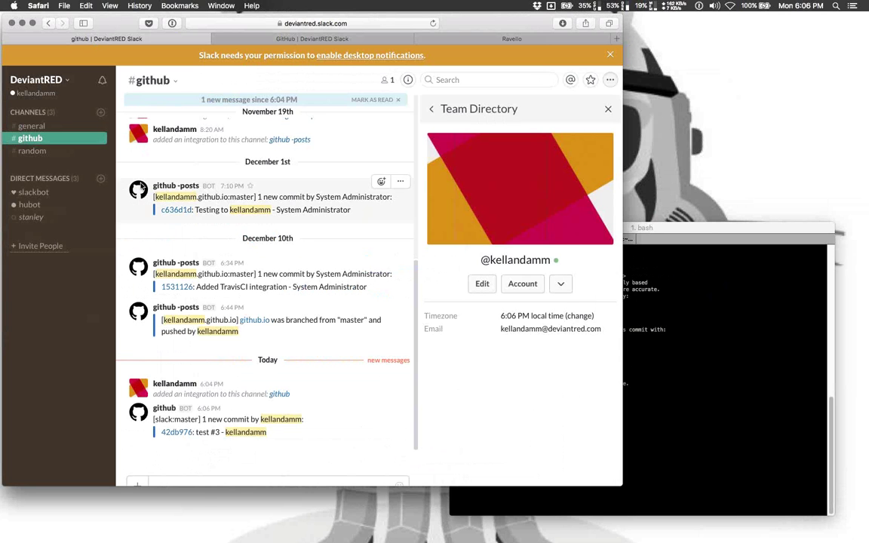
{"action": "left_click_drag", "start_coordinate": [307, 438], "coordinate": [128, 406]}
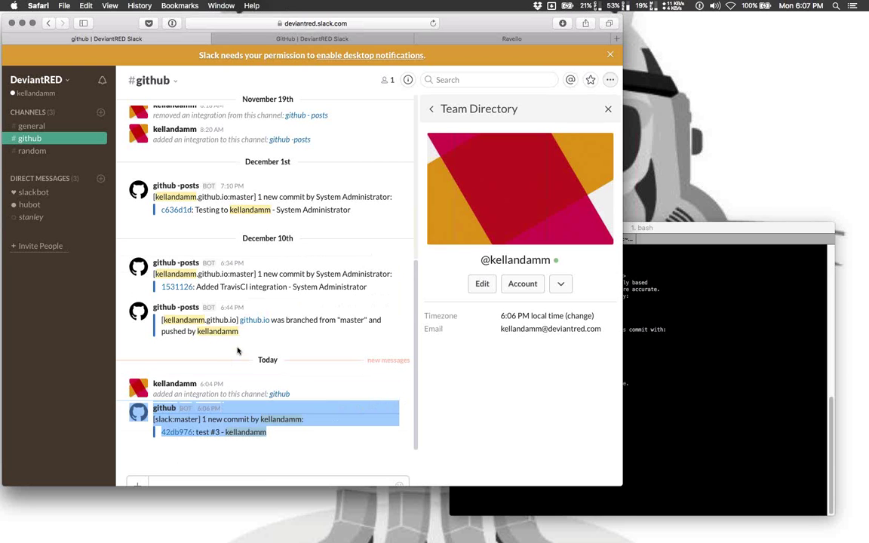
- Switch to the root SSH session in iTerm and move the terminal window aside to uncover the Slack pages
{"action": "left_click", "coordinate": [739, 230]}
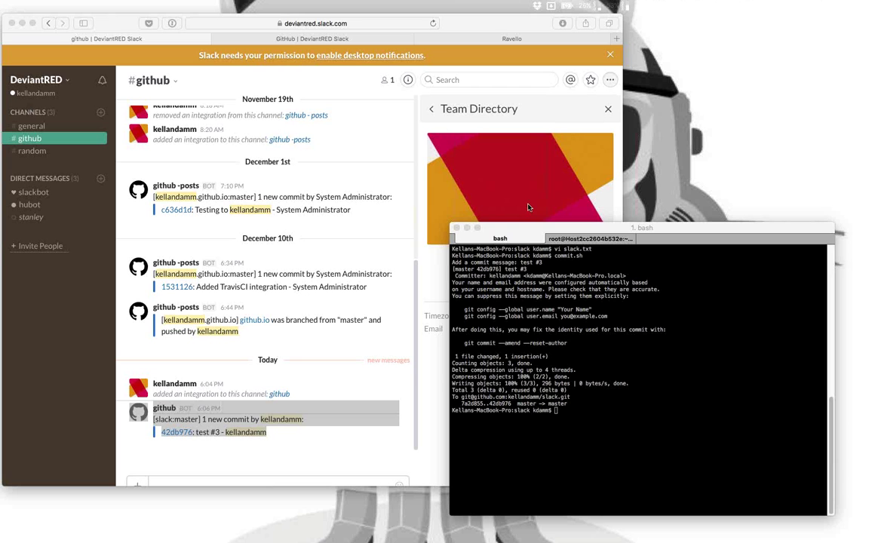
{"action": "left_click", "coordinate": [589, 238]}
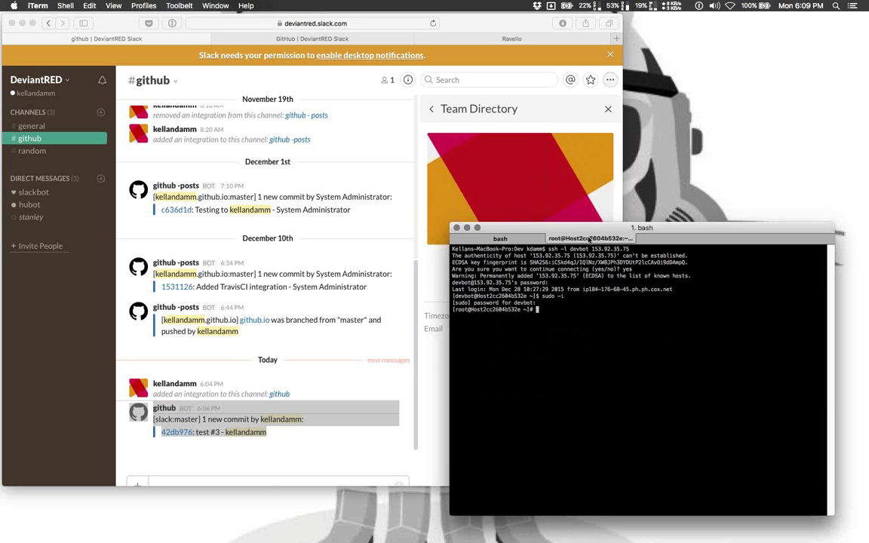
{"action": "left_click_drag", "start_coordinate": [578, 229], "coordinate": [425, 227]}
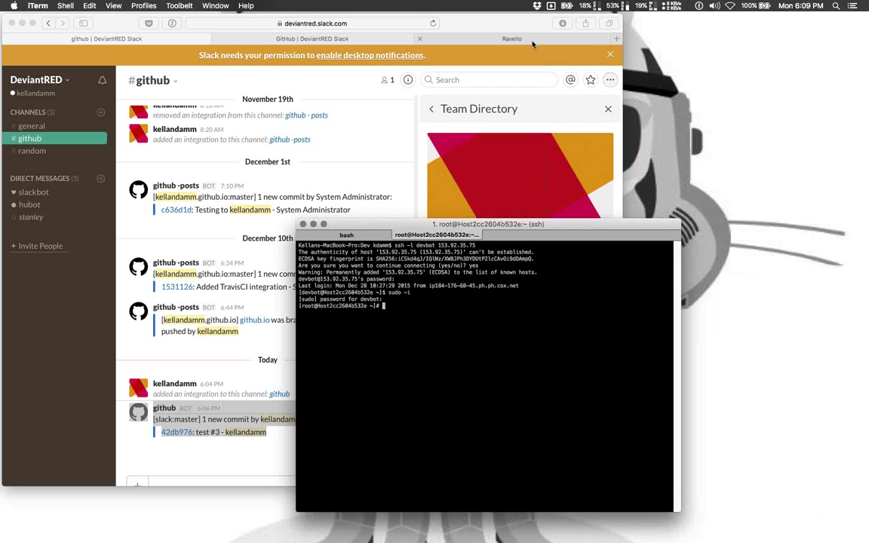
{"action": "left_click_drag", "start_coordinate": [488, 226], "coordinate": [559, 225]}
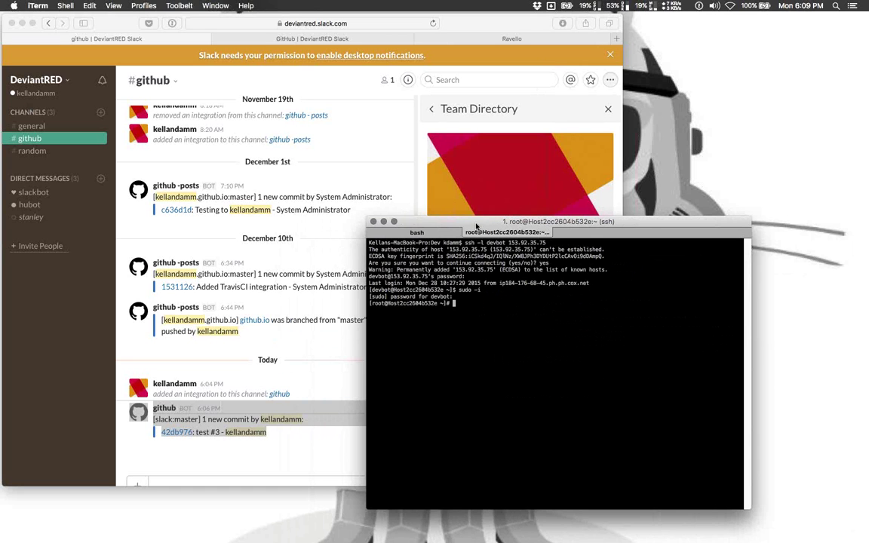
{"action": "left_click_drag", "start_coordinate": [476, 225], "coordinate": [579, 247]}
- Switch to Slack in Safari and open the Hubot configuration that connects as hubot from the team's installed apps
{"action": "left_click", "coordinate": [238, 39]}
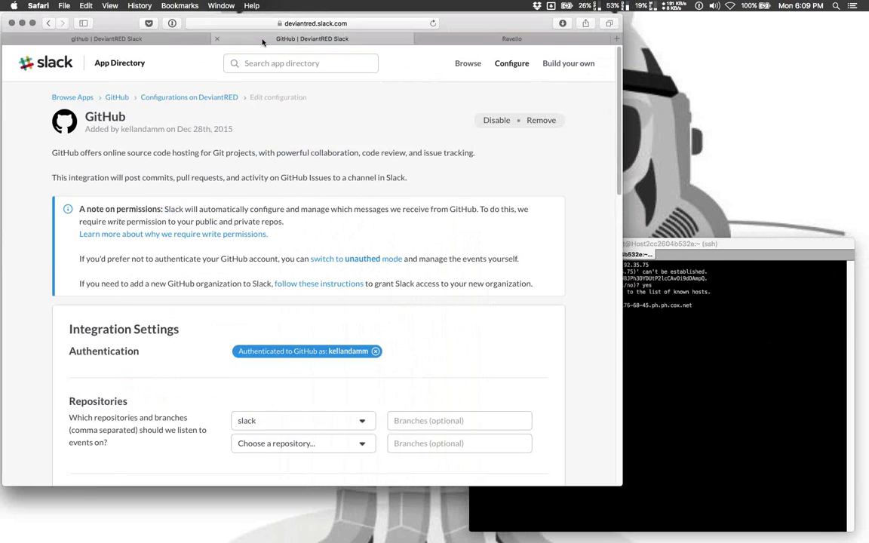
{"action": "left_click", "coordinate": [186, 41]}
{"action": "left_click", "coordinate": [36, 80]}
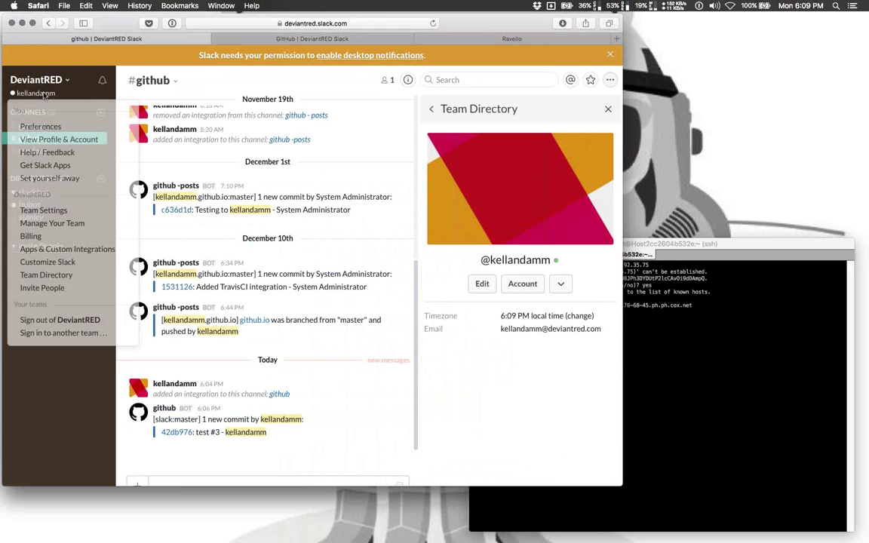
{"action": "left_click", "coordinate": [51, 249]}
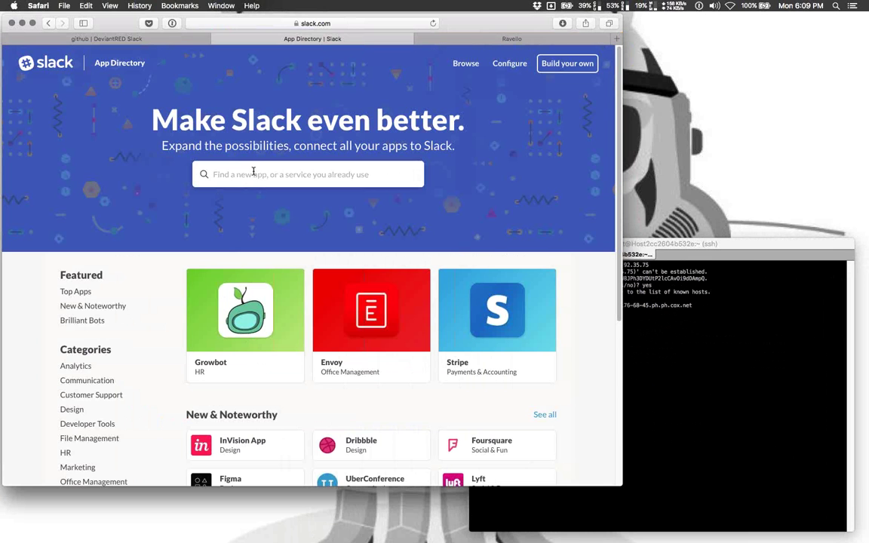
{"action": "left_click", "coordinate": [504, 66]}
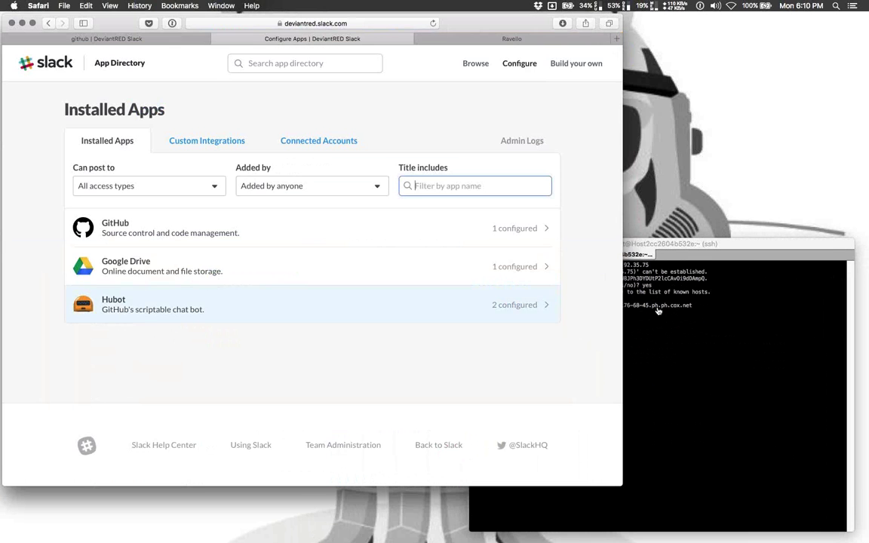
{"action": "left_click", "coordinate": [516, 307]}
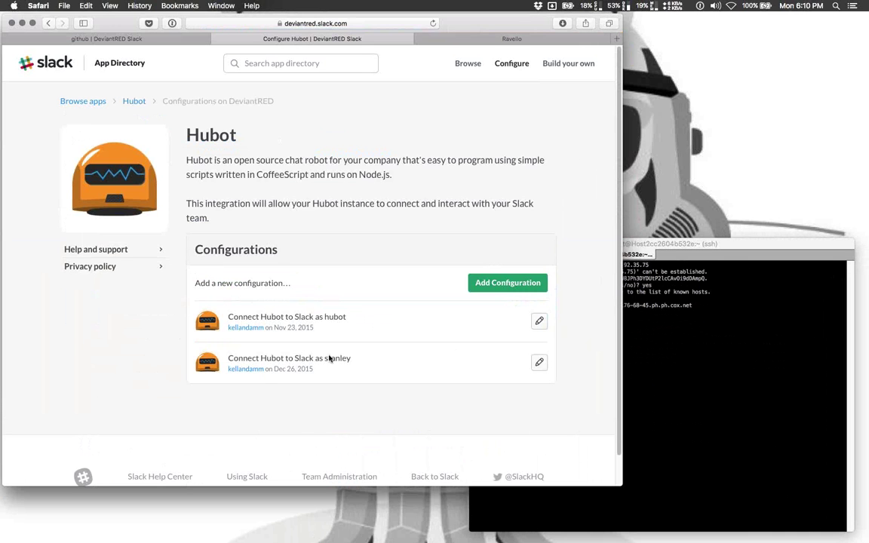
{"action": "left_click", "coordinate": [537, 322]}
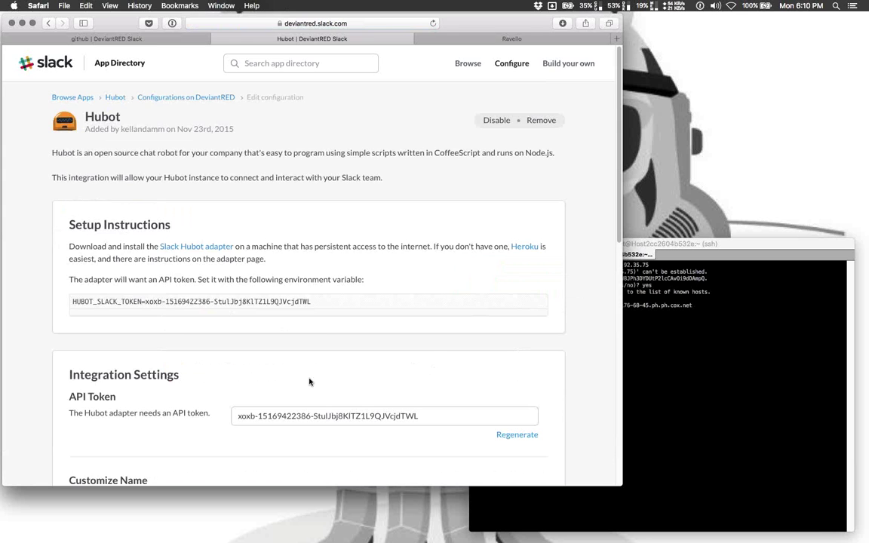
- Look through the hubot configuration's settings, including the API token, username, icon, description and channels
{"action": "scroll", "coordinate": [318, 382], "scroll_direction": "down", "scroll_amount": 5}
{"action": "scroll", "coordinate": [310, 377], "scroll_direction": "up", "scroll_amount": 5}
{"action": "triple_click", "coordinate": [238, 417]}
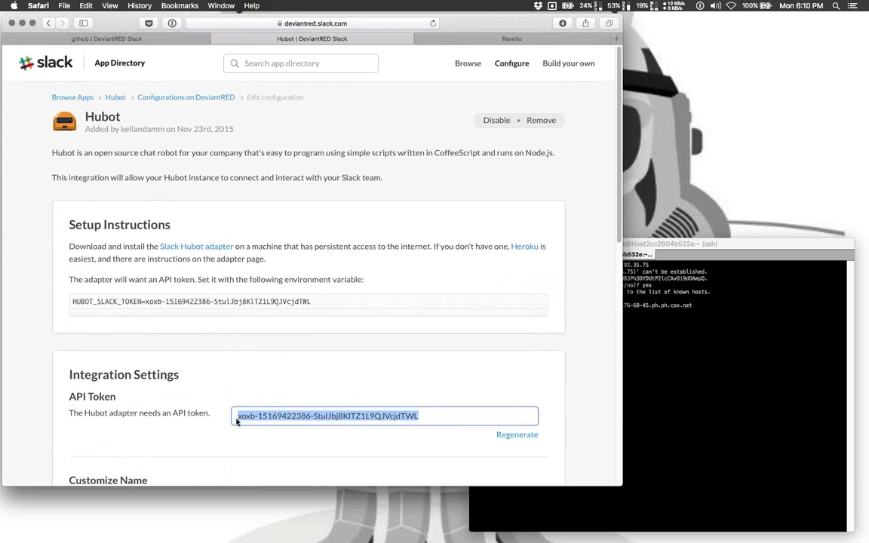
{"action": "scroll", "coordinate": [265, 357], "scroll_direction": "down", "scroll_amount": 3}
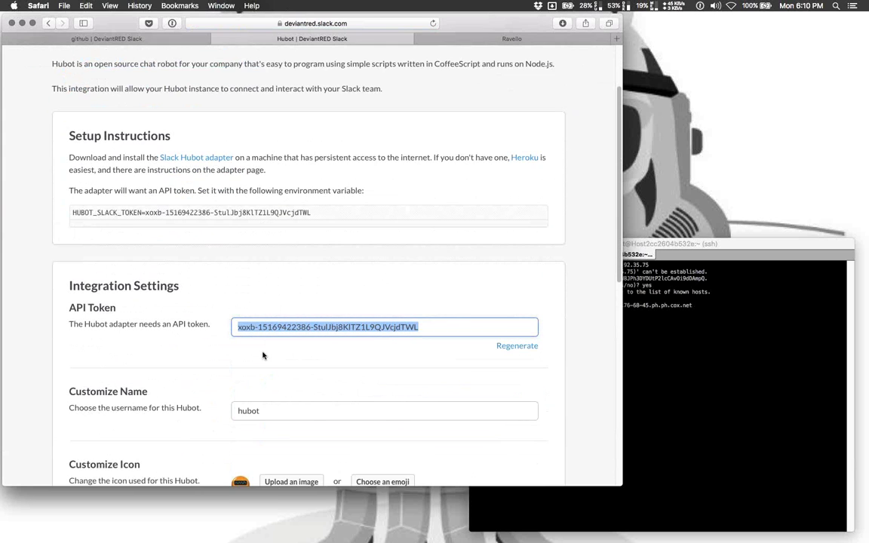
{"action": "scroll", "coordinate": [263, 356], "scroll_direction": "up", "scroll_amount": 3}
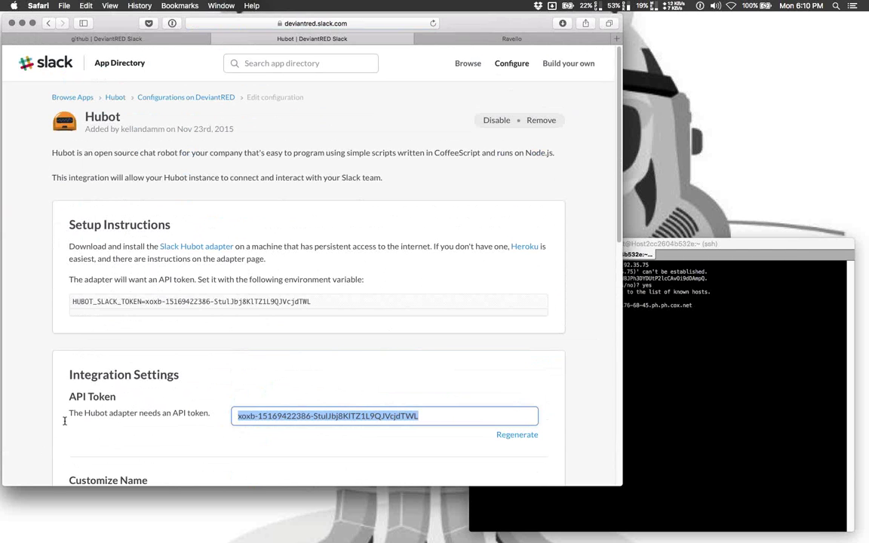
{"action": "scroll", "coordinate": [65, 421], "scroll_direction": "down", "scroll_amount": 6}
{"action": "scroll", "coordinate": [151, 360], "scroll_direction": "down", "scroll_amount": 5}
{"action": "scroll", "coordinate": [180, 381], "scroll_direction": "down", "scroll_amount": 6}
{"action": "scroll", "coordinate": [175, 370], "scroll_direction": "up", "scroll_amount": 7}
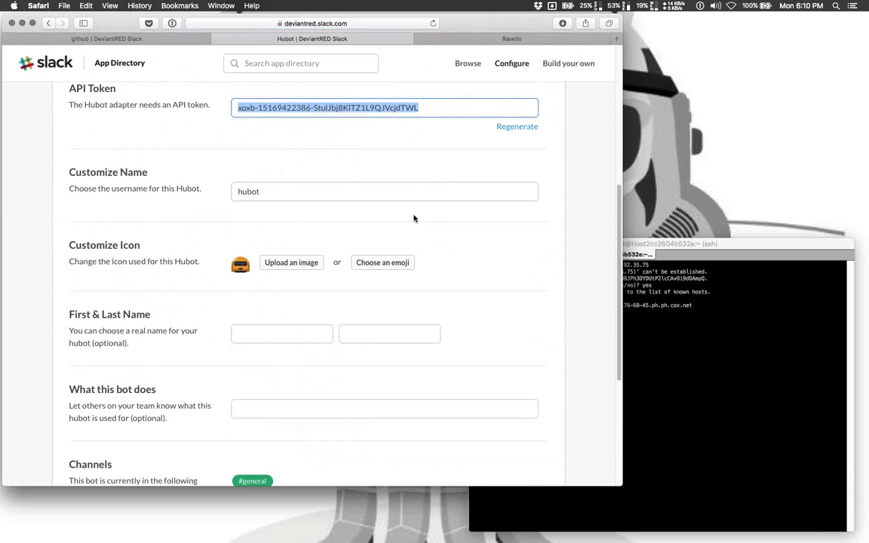
- Switch to the iTerm SSH session and change to the /opt directory
{"action": "mouse_move", "coordinate": [688, 244]}
{"action": "left_mouse_down"}
{"action": "mouse_move", "coordinate": [661, 243]}
{"action": "mouse_move", "coordinate": [687, 244]}
{"action": "left_mouse_up"}
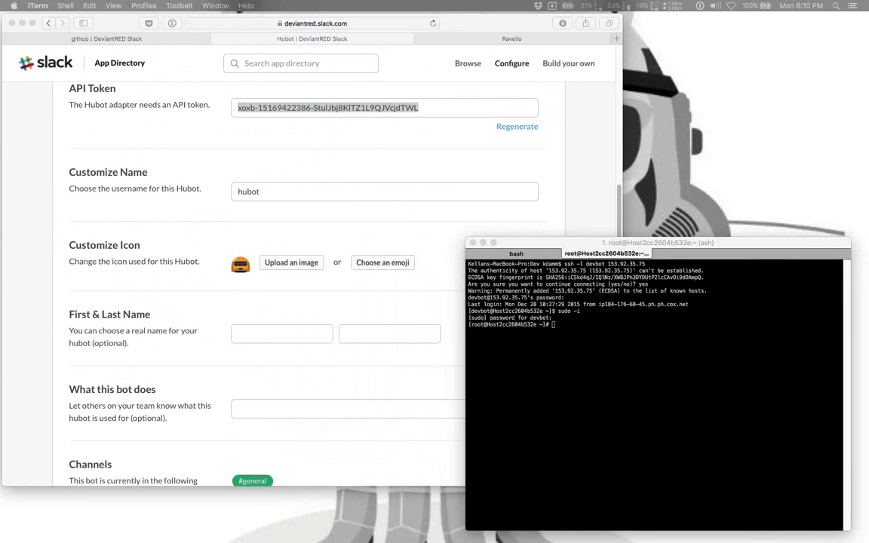
{"action": "left_click", "coordinate": [679, 357]}
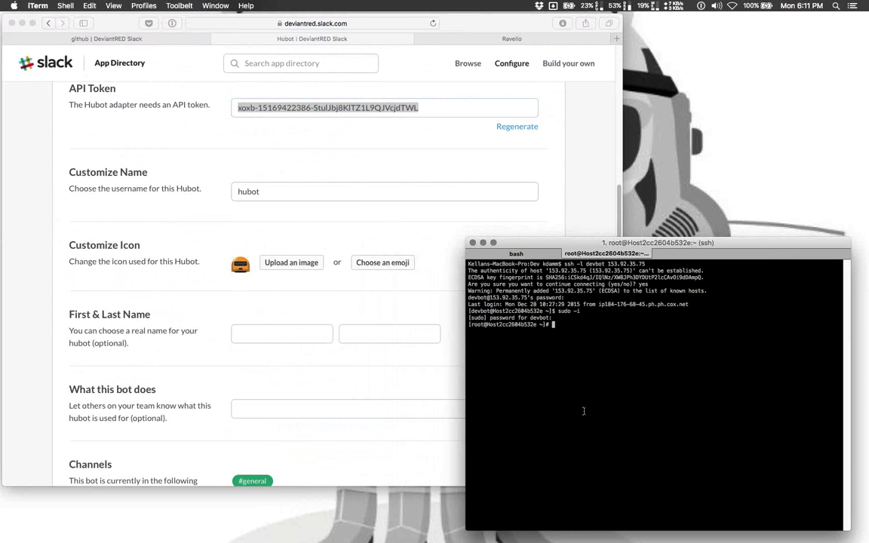
{"action": "type", "text": "cd /p"}
{"action": "type", "text": "pt"}
{"action": "key", "text": "Return"}
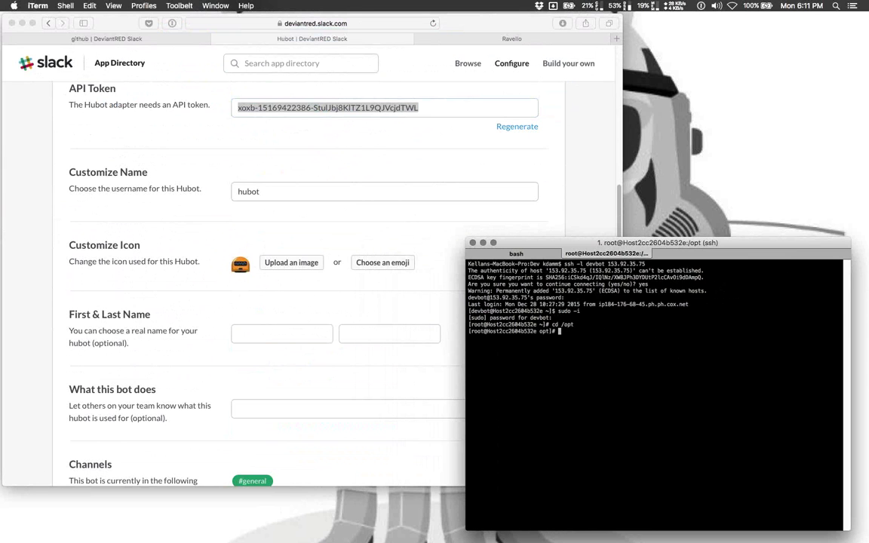
- Check the installed Node.js and npm versions with node -v and npm -v
{"action": "type", "text": "node-v"}
{"action": "key", "text": "Return"}
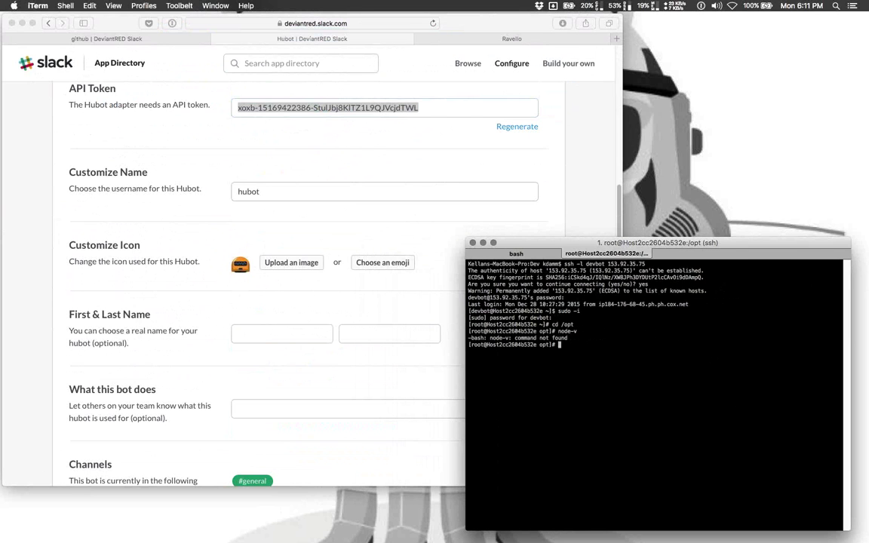
{"action": "type", "text": "node -v"}
{"action": "key", "text": "Return"}
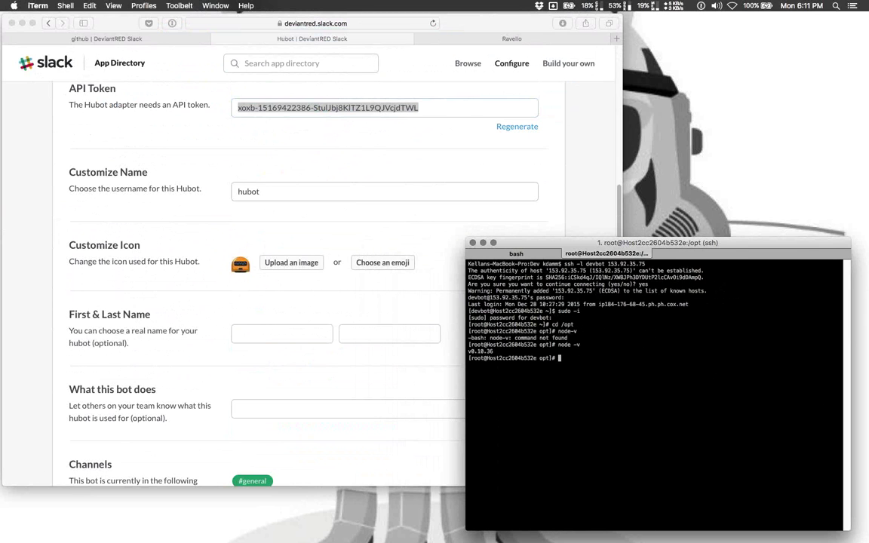
{"action": "type", "text": "npm -v"}
{"action": "key", "text": "Return"}
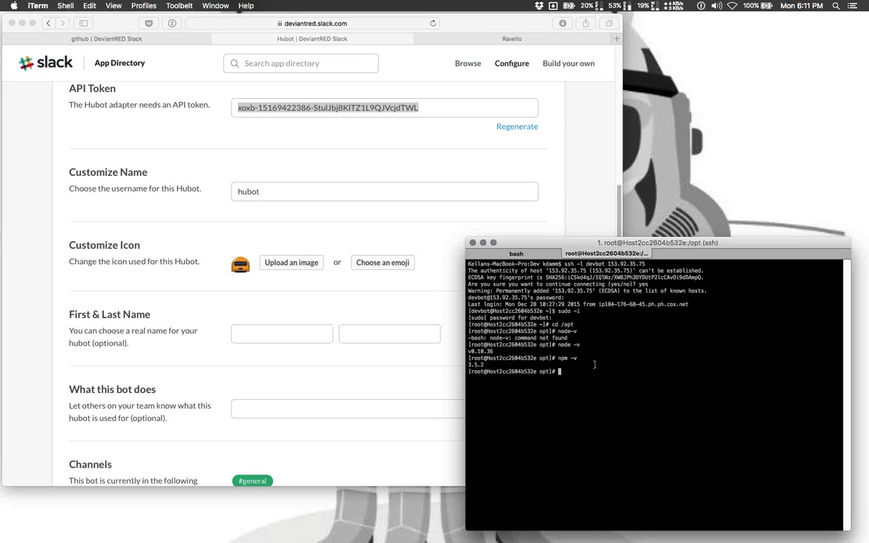
- List the contents of /opt and clone git://github.com/github/hubot.git into it
{"action": "type", "text": "ls"}
{"action": "key", "text": "Return"}
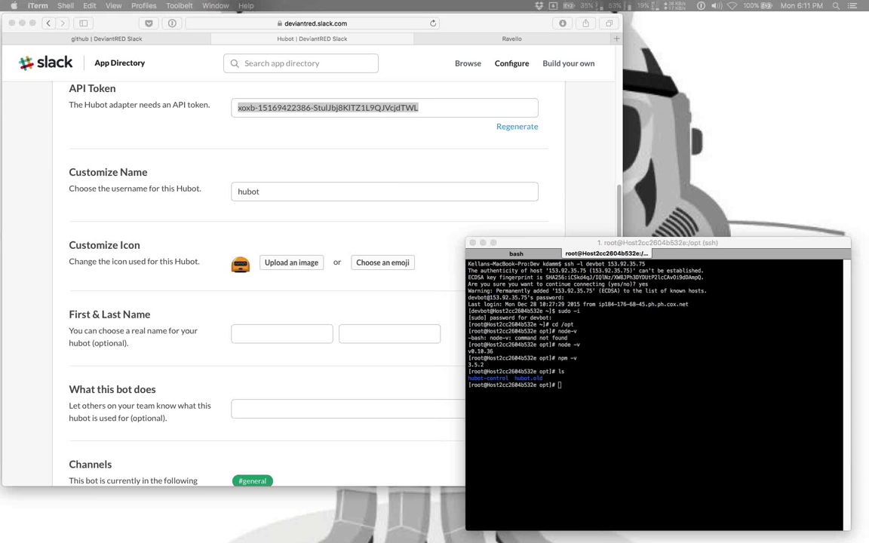
{"action": "left_click", "coordinate": [585, 348]}
{"action": "right_click", "coordinate": [585, 349]}
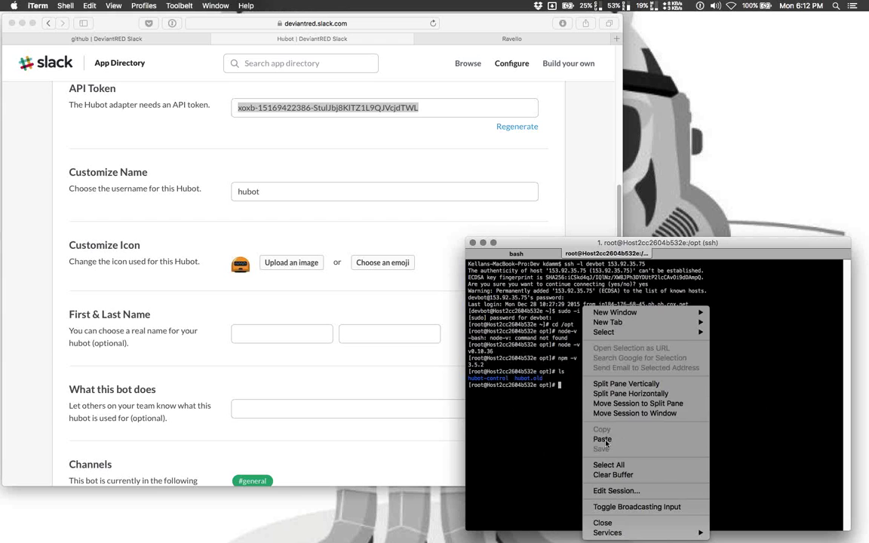
{"action": "left_click", "coordinate": [602, 439]}
{"action": "key", "text": "Return"}
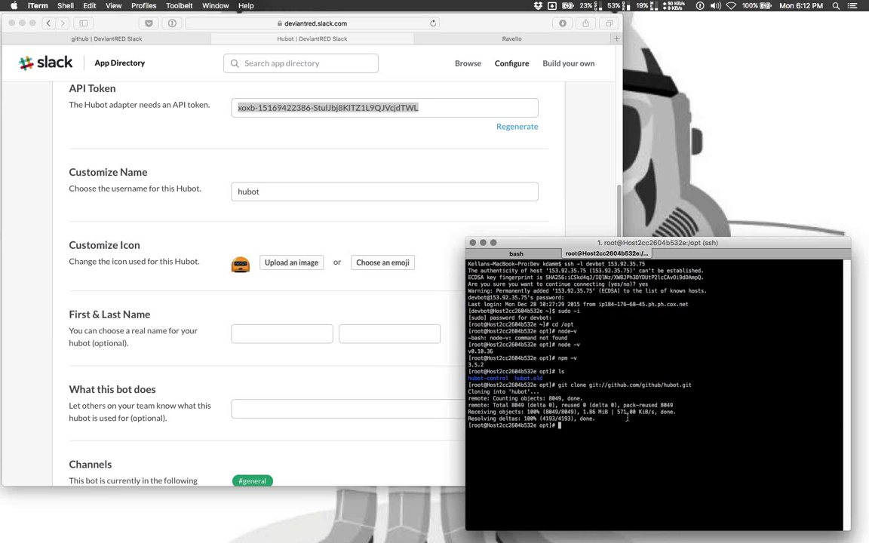
- Change to the cloned hubot directory, run npm install there, and reposition the terminal window
{"action": "type", "text": "cd hubot"}
{"action": "key", "text": "Tab"}
{"action": "key", "text": "Return"}
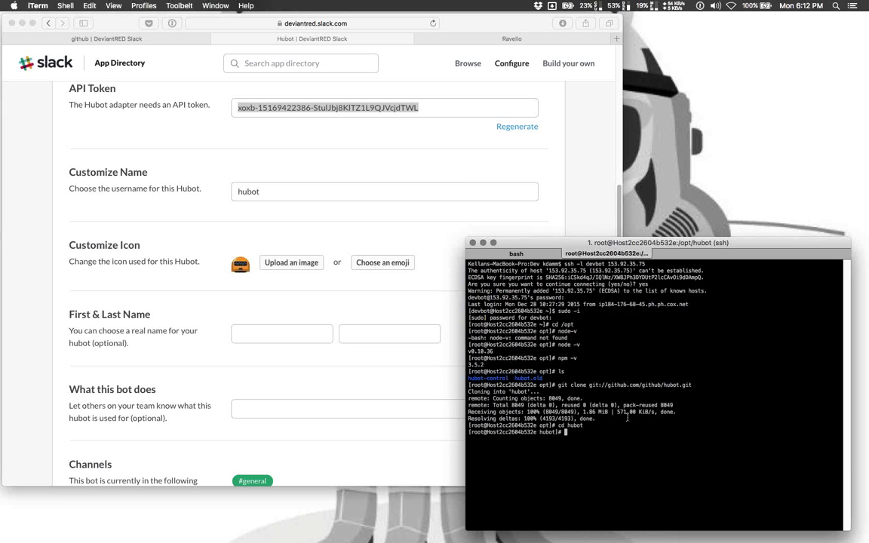
{"action": "type", "text": "npm install"}
{"action": "key", "text": "Return"}
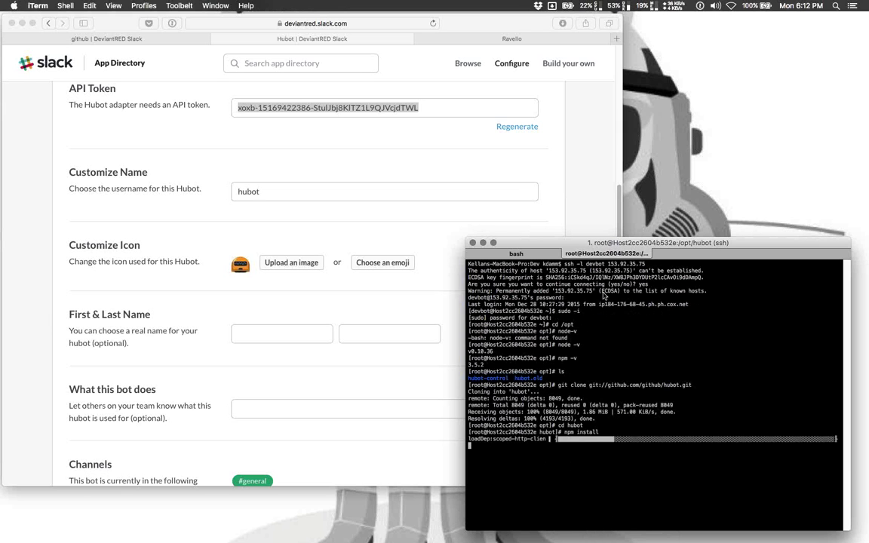
{"action": "left_click_drag", "start_coordinate": [535, 243], "coordinate": [476, 149]}
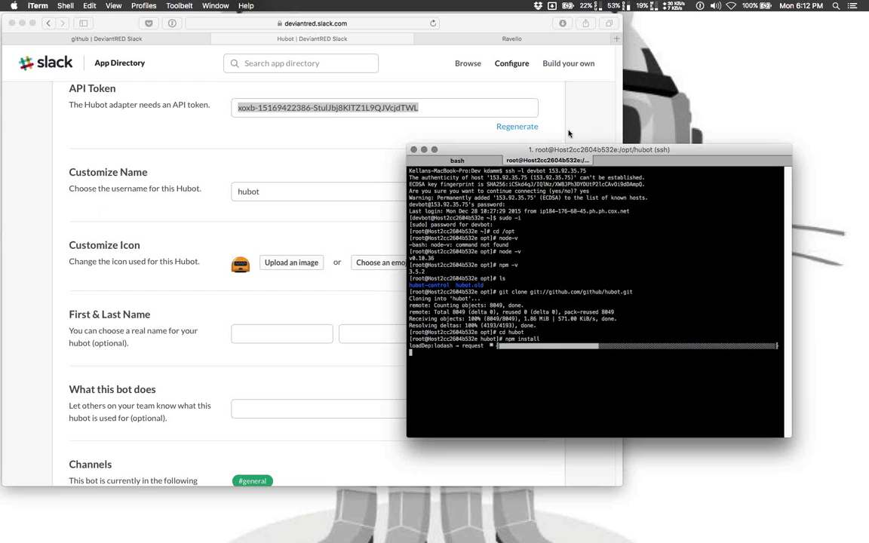
{"action": "left_click_drag", "start_coordinate": [556, 154], "coordinate": [534, 155]}
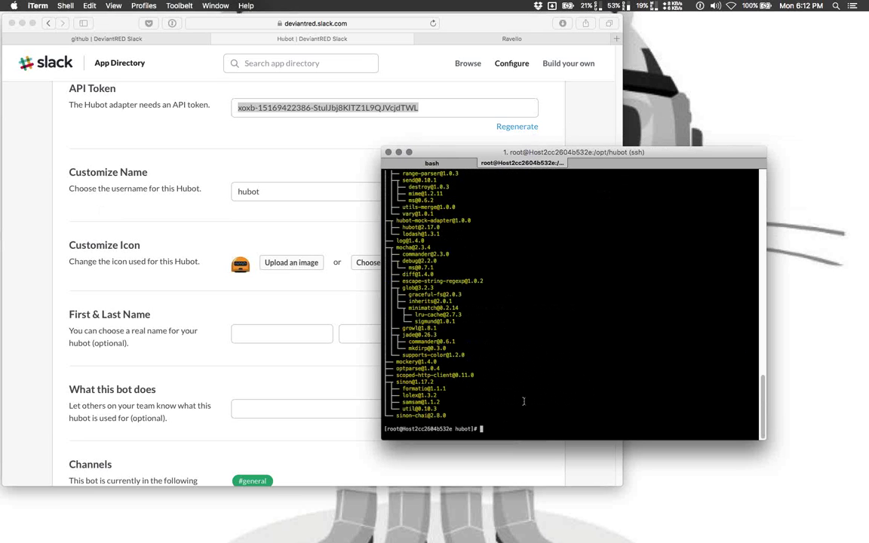
{"action": "type", "text": "yo"}
{"action": "key", "text": "BackSpace"}
{"action": "key", "text": "BackSpace"}
{"action": "key", "text": "BackSpace"}
{"action": "key", "text": "BackSpace"}
{"action": "type", "text": "npm install yo"}
{"action": "key", "text": "BackSpace"}
{"action": "key", "text": "BackSpace"}
{"action": "key", "text": "BackSpace"}
{"action": "key", "text": "BackSpace"}
{"action": "key", "text": "BackSpace"}
{"action": "key", "text": "BackSpace"}
{"action": "key", "text": "BackSpace"}
{"action": "key", "text": "BackSpace"}
{"action": "key", "text": "BackSpace"}
{"action": "key", "text": "BackSpace"}
{"action": "key", "text": "BackSpace"}
{"action": "key", "text": "BackSpace"}
{"action": "key", "text": "BackSpace"}
{"action": "key", "text": "BackSpace"}
{"action": "type", "text": "pm,install -g cenerator"}
{"action": "key", "text": "BackSpace"}
{"action": "type", "text": "-hubot"}
{"action": "key", "text": "BackSpace"}
{"action": "key", "text": "BackSpace"}
{"action": "key", "text": "BackSpace"}
{"action": "key", "text": "BackSpace"}
{"action": "key", "text": "BackSpace"}
{"action": "key", "text": "BackSpace"}
{"action": "key", "text": "BackSpace"}
{"action": "key", "text": "BackSpace"}
{"action": "key", "text": "BackSpace"}
{"action": "key", "text": "BackSpace"}
{"action": "key", "text": "BackSpace"}
{"action": "key", "text": "BackSpace"}
{"action": "key", "text": "BackSpace"}
{"action": "key", "text": "BackSpace"}
{"action": "key", "text": "BackSpace"}
{"action": "key", "text": "BackSpace"}
{"action": "key", "text": "BackSpace"}
{"action": "key", "text": "BackSpace"}
{"action": "key", "text": "BackSpace"}
{"action": "key", "text": "BackSpace"}
{"action": "key", "text": "BackSpace"}
{"action": "key", "text": "BackSpace"}
{"action": "key", "text": "BackSpace"}
{"action": "key", "text": "BackSpace"}
{"action": "key", "text": "BackSpace"}
{"action": "key", "text": "BackSpace"}
{"action": "key", "text": "BackSpace"}
{"action": "key", "text": "BackSpace"}
{"action": "key", "text": "BackSpace"}
{"action": "key", "text": "BackSpace"}
- Start the Hubot generator with yo hubot and abort it at the owner prompt
{"action": "type", "text": "yo hubot"}
{"action": "key", "text": "Return"}
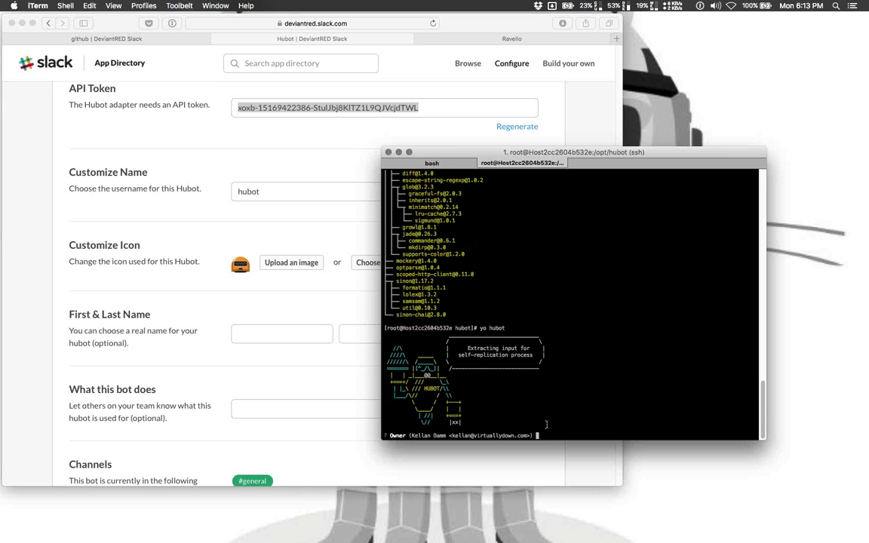
{"action": "key", "text": "ctrl+c"}
- Change to the /opt/hubot-control directory and list its contents
{"action": "type", "text": "cd "}
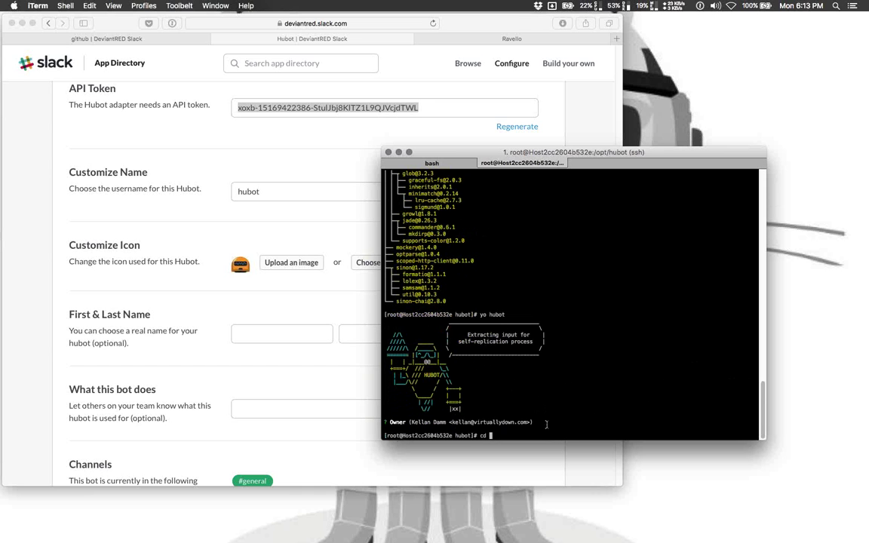
{"action": "type", "text": ".."}
{"action": "key", "text": "Return"}
{"action": "type", "text": "cd hubt"}
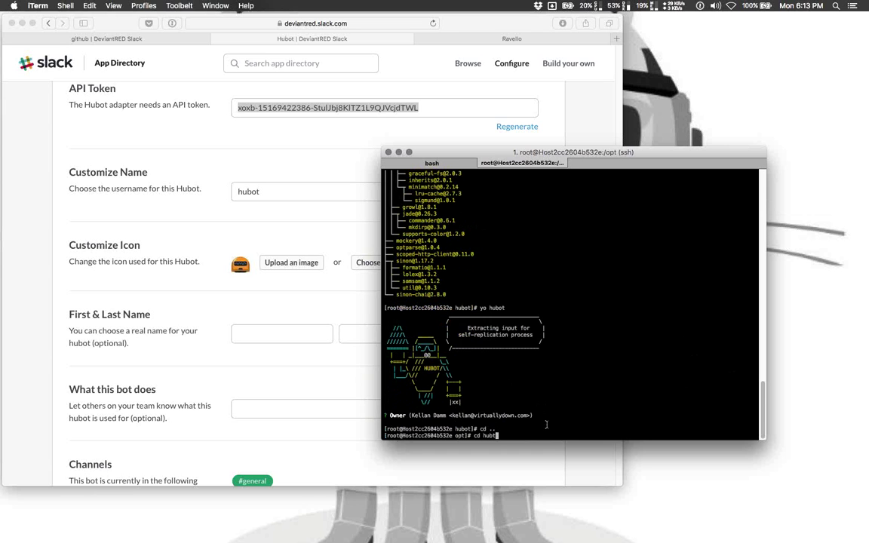
{"action": "key", "text": "Tab"}
{"action": "key", "text": "BackSpace"}
{"action": "type", "text": "o"}
{"action": "key", "text": "Tab"}
{"action": "type", "text": "c"}
{"action": "key", "text": "Tab"}
{"action": "key", "text": "Return"}
{"action": "type", "text": "ls"}
{"action": "key", "text": "Return"}
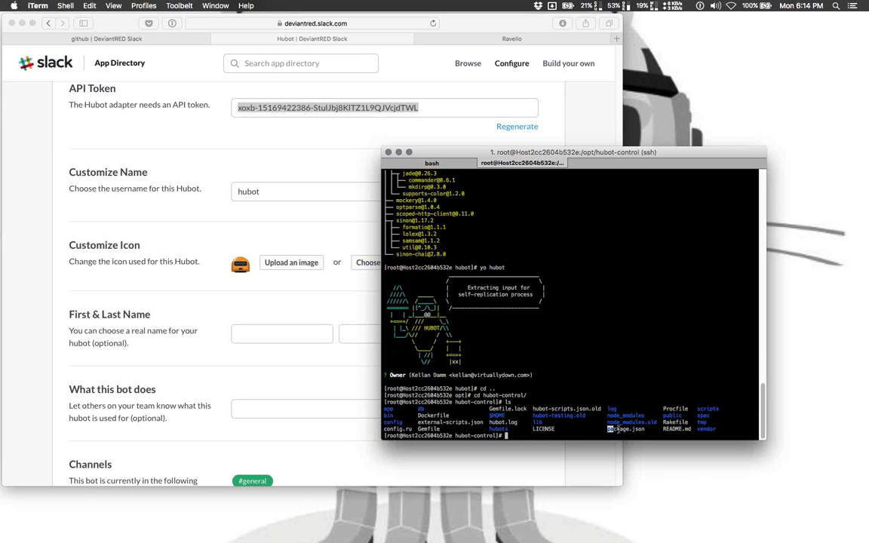
- Open package.json in vi to examine Hubot's dependencies
{"action": "left_click_drag", "start_coordinate": [607, 425], "coordinate": [656, 430]}
{"action": "type", "text": "vi package.json"}
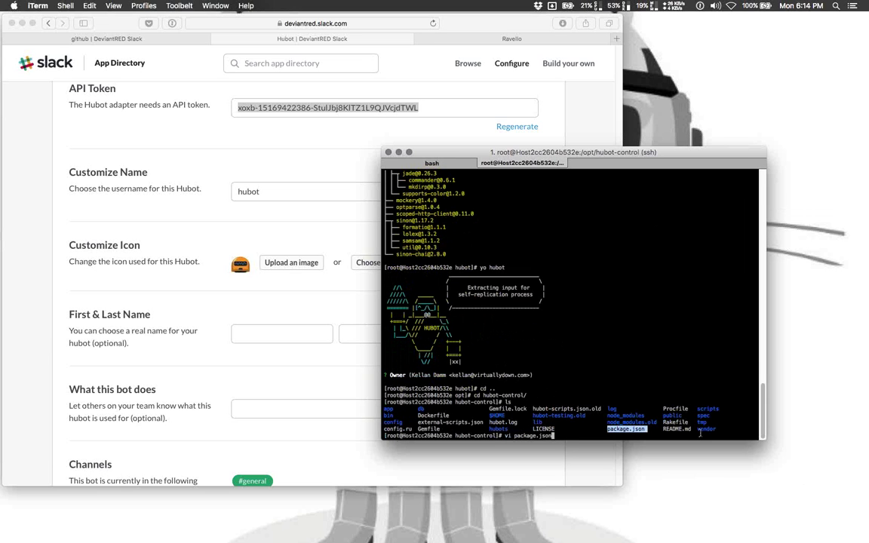
{"action": "key", "text": "Return"}
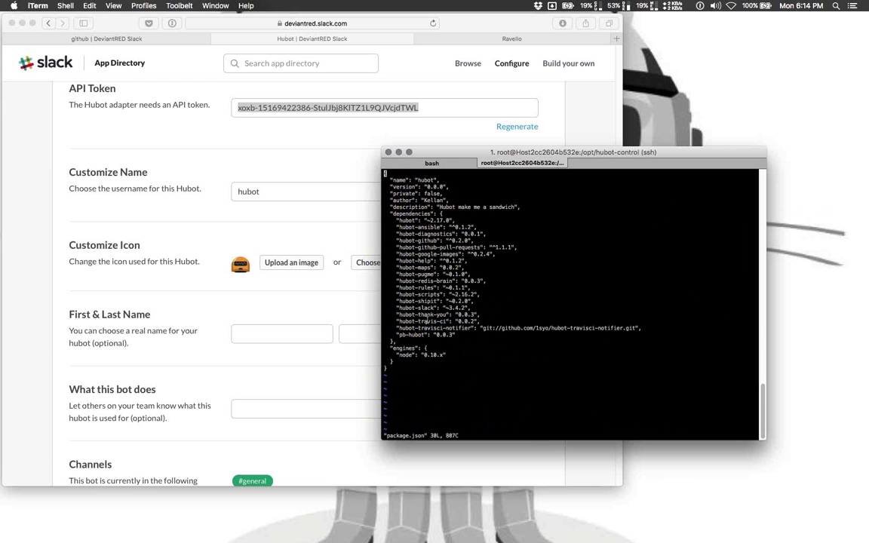
- Quit vi to leave package.json and highlight the node_modules directory in the file listing
{"action": "type", "text": ":q"}
{"action": "key", "text": "Return"}
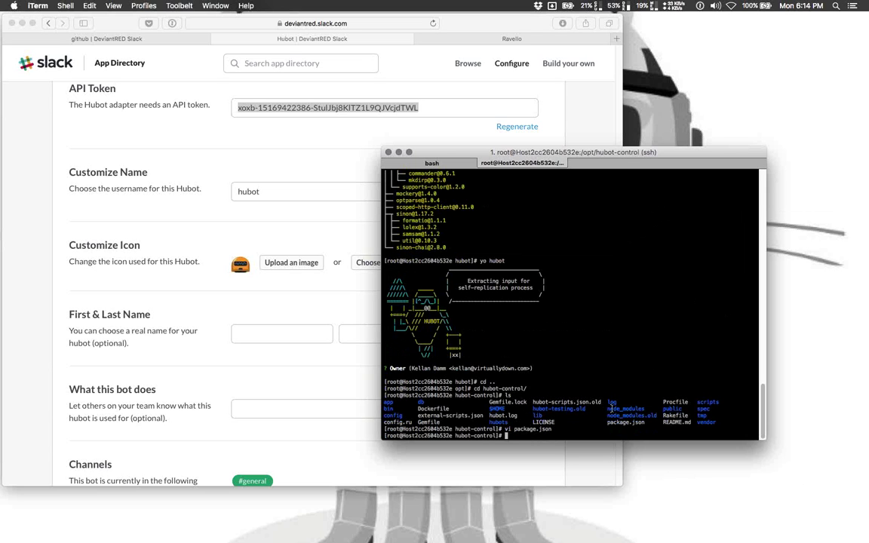
{"action": "left_click_drag", "start_coordinate": [610, 408], "coordinate": [644, 408]}
{"action": "left_click", "coordinate": [645, 409]}
{"action": "key", "text": "super+shift+4"}
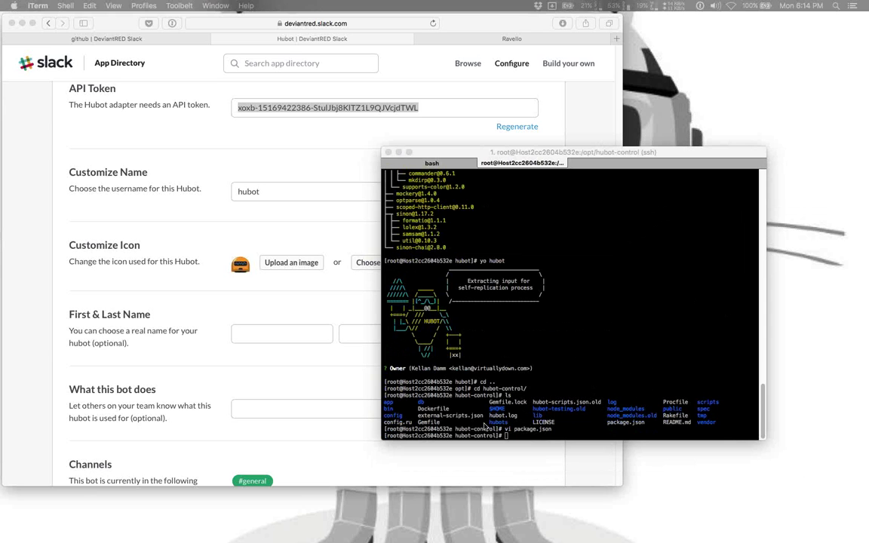
{"action": "key", "text": "Escape"}
- Open external-scripts.json in vi to examine which Hubot scripts are enabled, and quit without saving
{"action": "type", "text": "vi external"}
{"action": "key", "text": "Tab"}
{"action": "key", "text": "Return"}
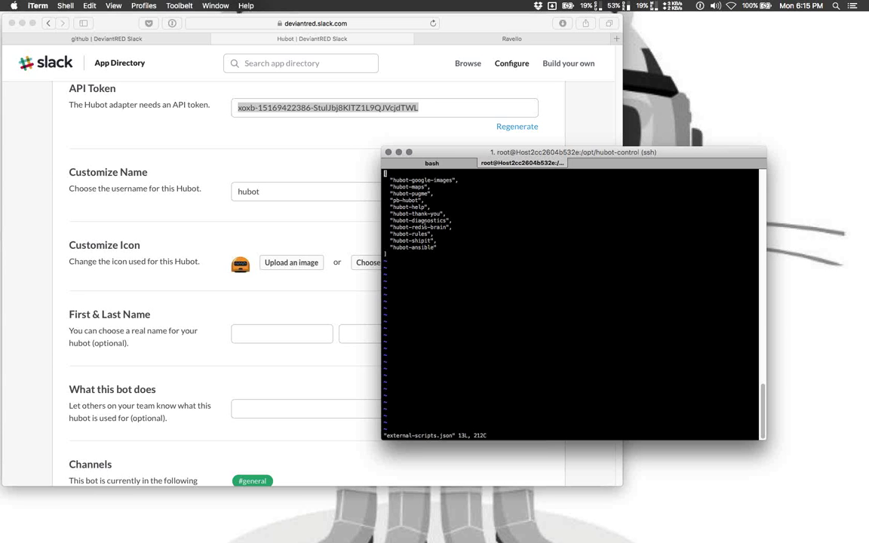
{"action": "type", "text": ":q!"}
{"action": "key", "text": "Return"}
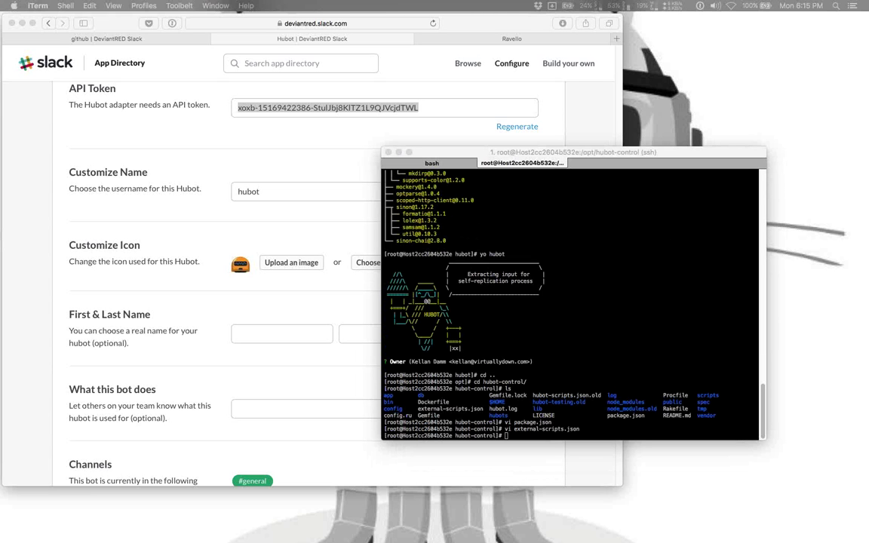
- Run npm install hubot-help --save in the hubot-control directory
{"action": "left_click", "coordinate": [508, 424]}
{"action": "right_click", "coordinate": [530, 429]}
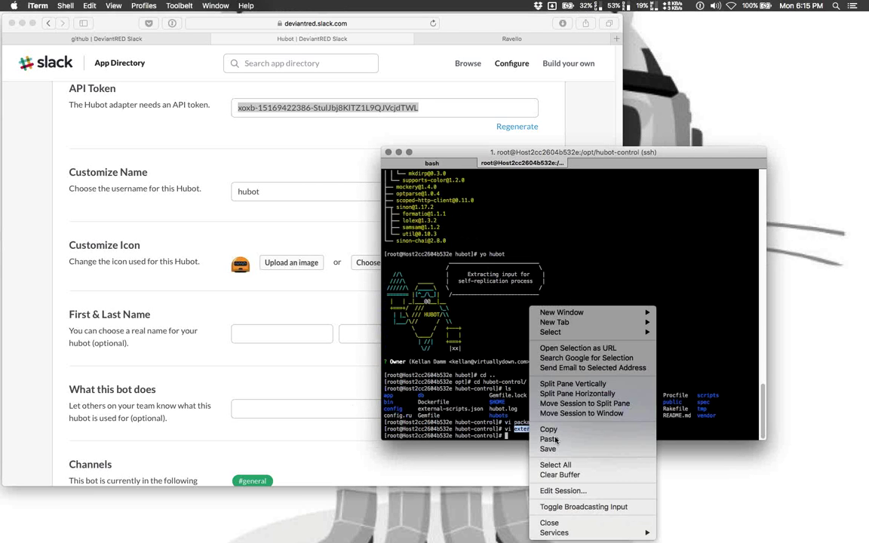
{"action": "left_click", "coordinate": [556, 439]}
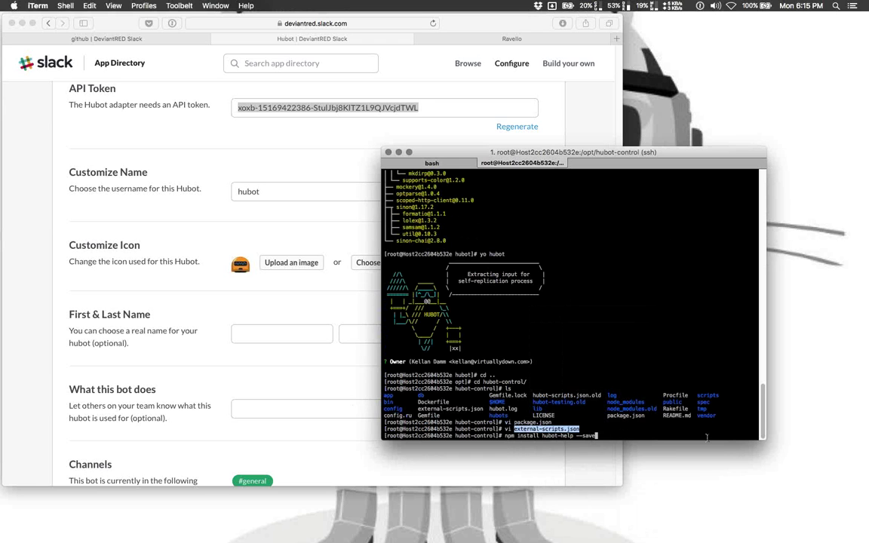
{"action": "key", "text": "Return"}
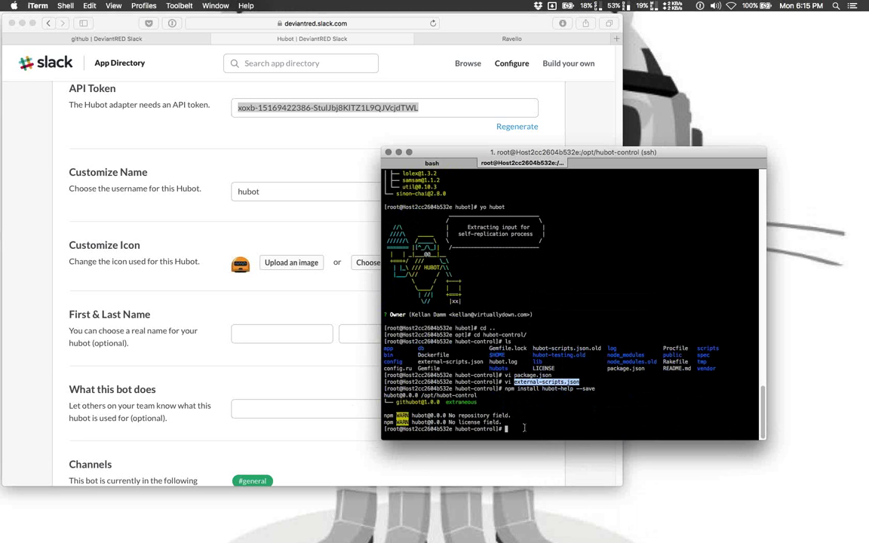
{"action": "type", "text": "npm un"}
{"action": "type", "text": "date"}
{"action": "left_click_drag", "start_coordinate": [608, 354], "coordinate": [662, 355]}
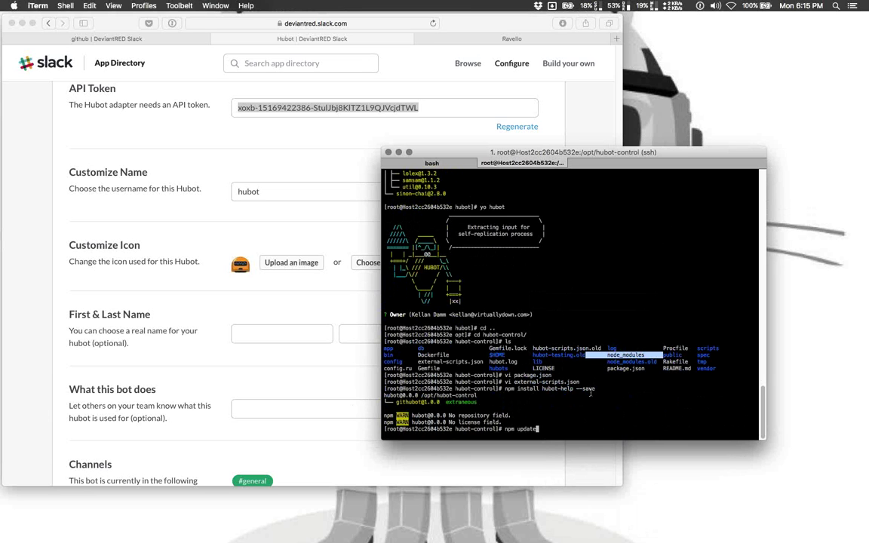
{"action": "left_click_drag", "start_coordinate": [553, 412], "coordinate": [554, 413]}
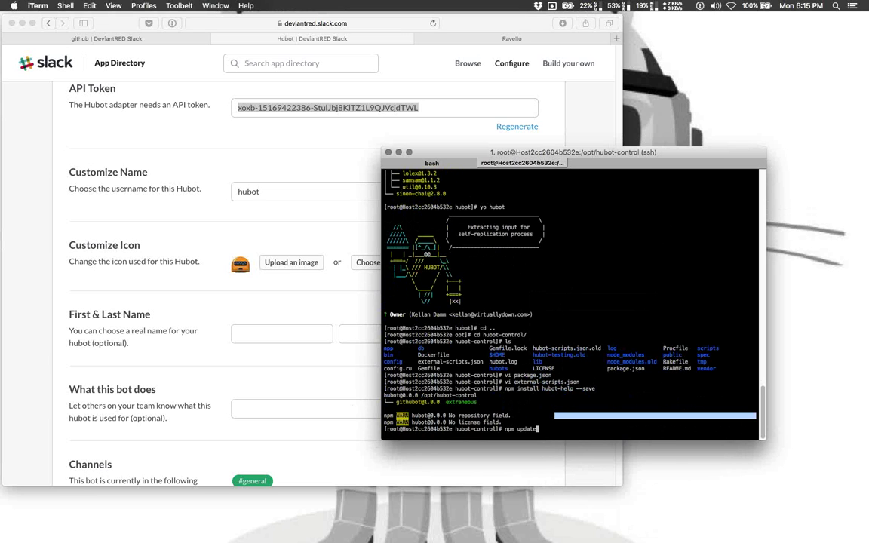
{"action": "key", "text": "BackSpace"}
{"action": "key", "text": "BackSpace"}
{"action": "key", "text": "BackSpace"}
{"action": "key", "text": "BackSpace"}
{"action": "key", "text": "BackSpace"}
{"action": "key", "text": "BackSpace"}
{"action": "key", "text": "BackSpace"}
{"action": "key", "text": "BackSpace"}
{"action": "key", "text": "BackSpace"}
{"action": "key", "text": "BackSpace"}
{"action": "key", "text": "BackSpace"}
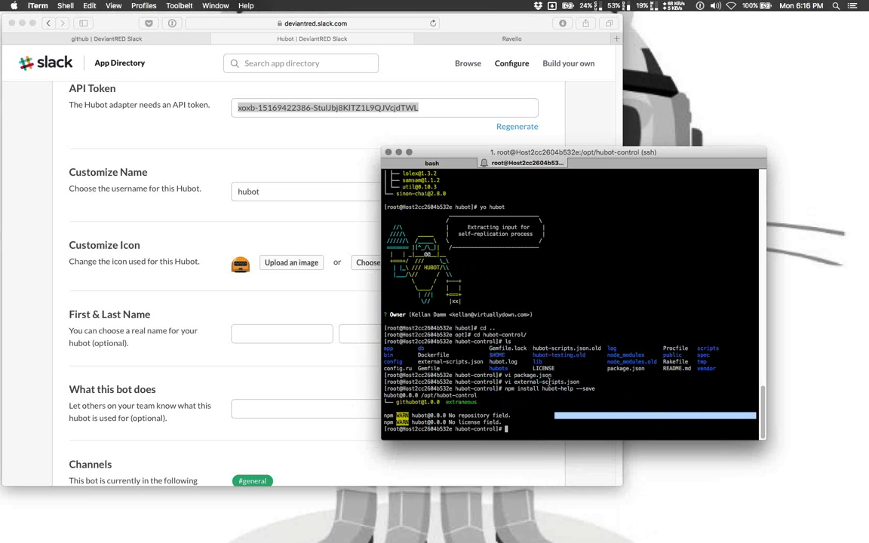
{"action": "type", "text": "h"}
{"action": "key", "text": "BackSpace"}
{"action": "key", "text": "BackSpace"}
- Start Hubot in the local shell by running ./bin/hubot
{"action": "type", "text": "./"}
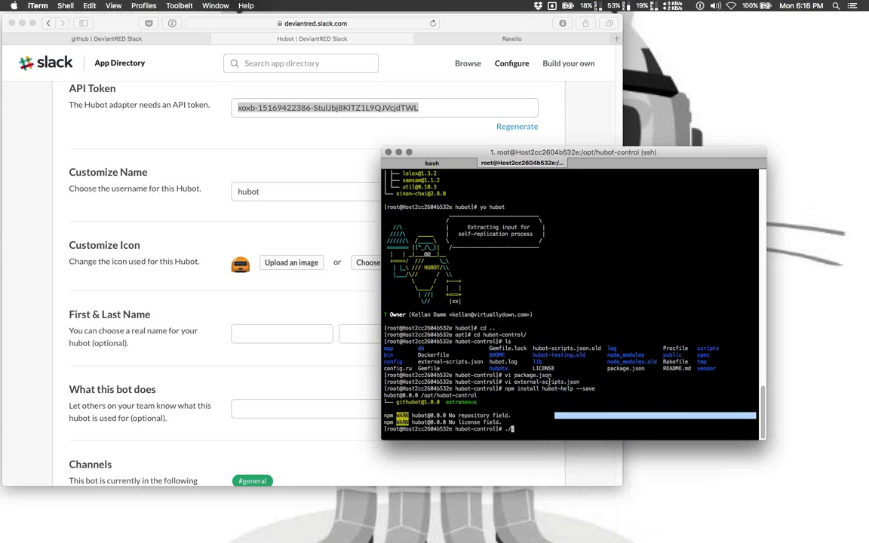
{"action": "type", "text": "bin/"}
{"action": "type", "text": "h"}
{"action": "type", "text": "ubot"}
{"action": "key", "text": "Return"}
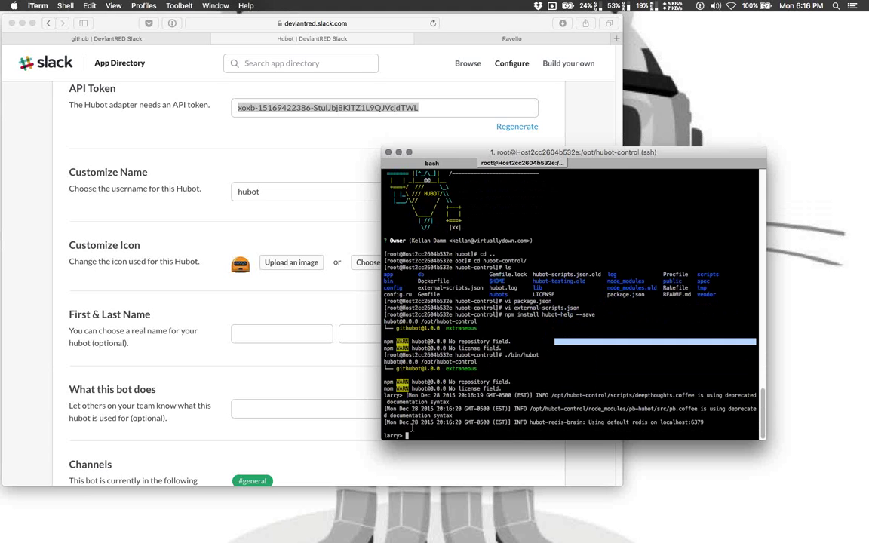
- Test the bot's response by sending larry ping at the Hubot prompt
{"action": "left_click_drag", "start_coordinate": [415, 429], "coordinate": [420, 434]}
{"action": "type", "text": "lar"}
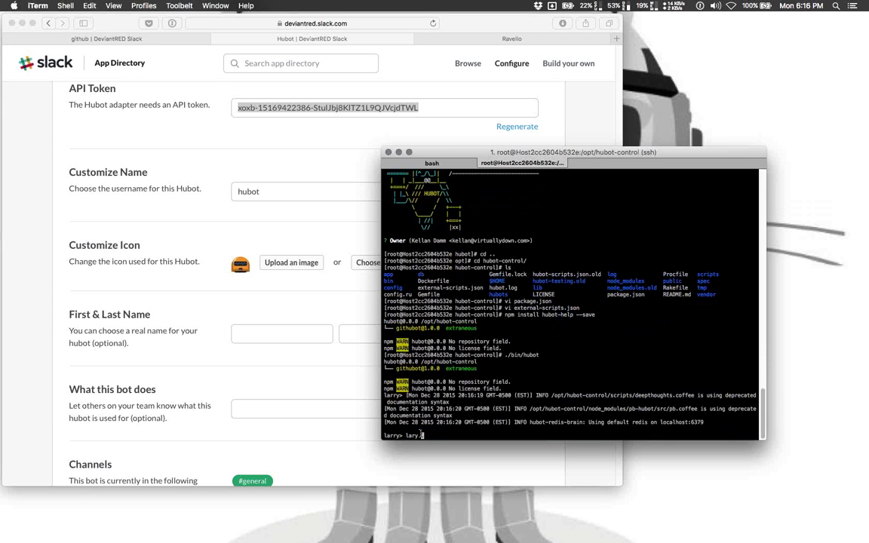
{"action": "type", "text": "ry ping"}
{"action": "key", "text": "Return"}
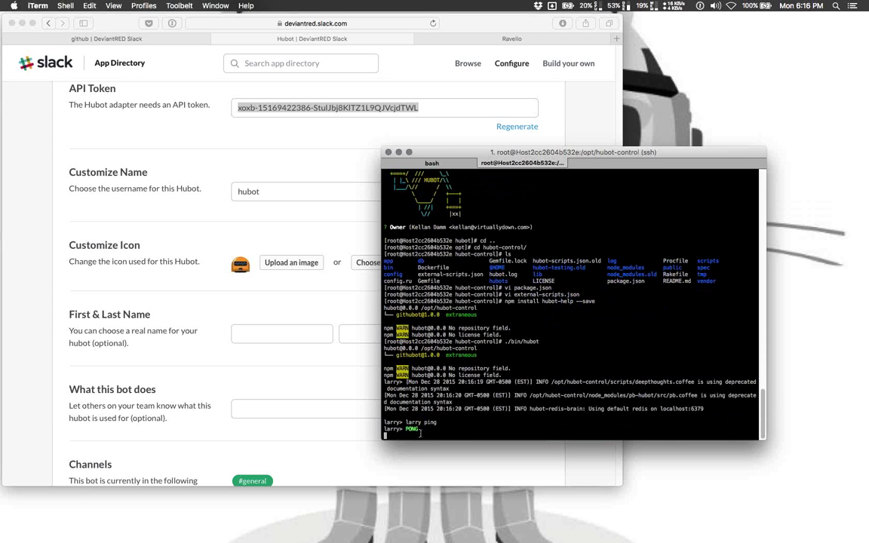
{"action": "key", "text": "Return"}
{"action": "key", "text": "Return"}
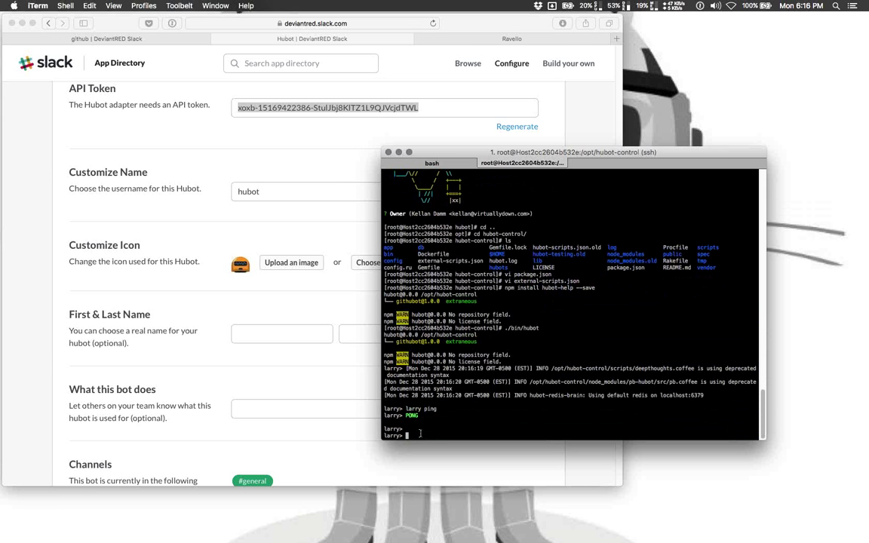
- Request the bot's command list with larry help and stop the running Hubot session
{"action": "type", "text": "larry help"}
{"action": "key", "text": "BackSpace"}
{"action": "key", "text": "Return"}
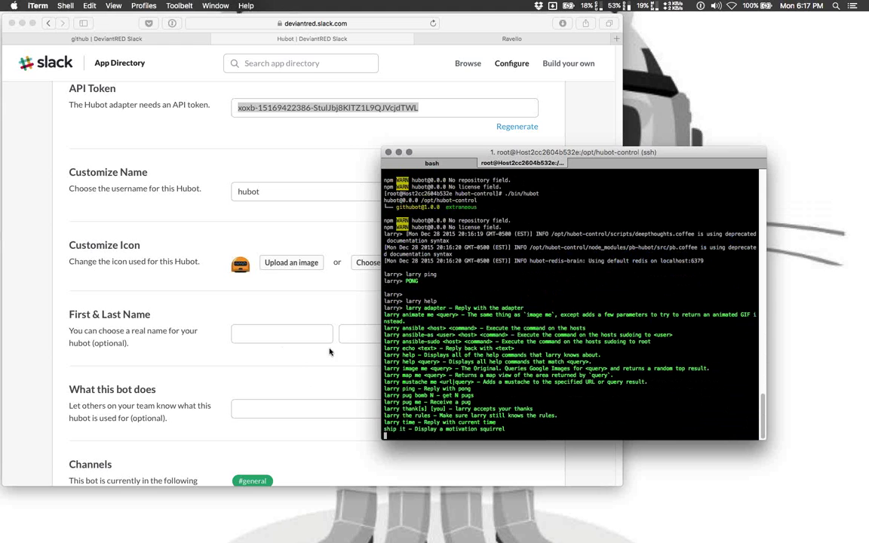
{"action": "key", "text": "ctrl+c"}
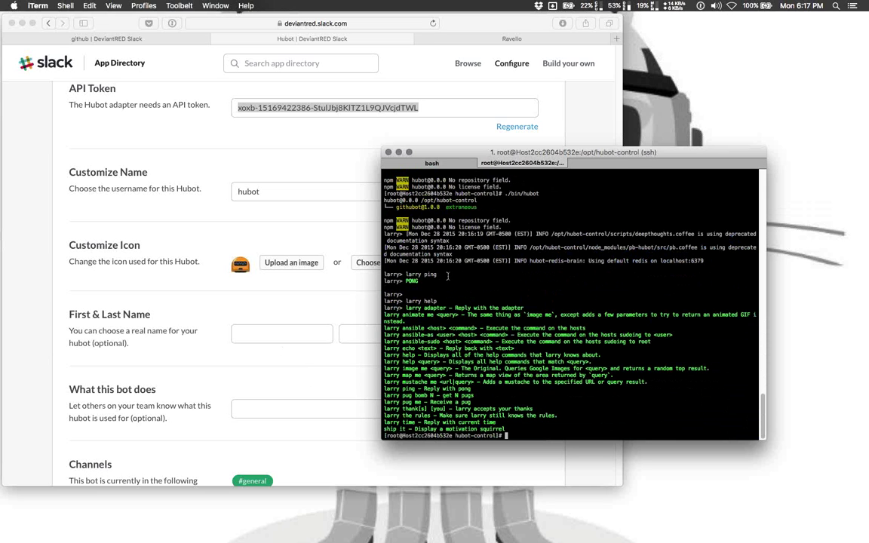
- Open /etc/init.d/hubot.sh in vi and examine its Slack token, log level, adapter and GitHub export lines
{"action": "type", "text": "vi /etc/init.d/hubot.sh"}
{"action": "key", "text": "Return"}
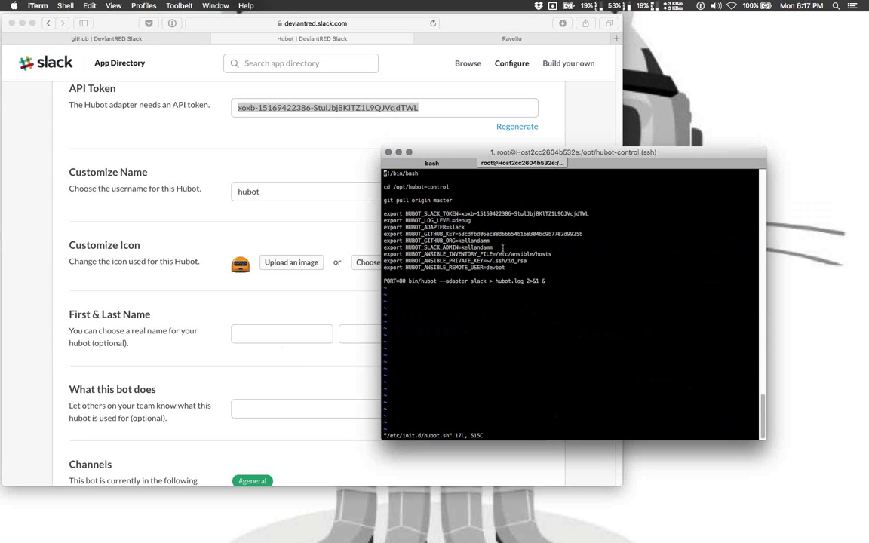
{"action": "left_click_drag", "start_coordinate": [385, 214], "coordinate": [431, 215]}
{"action": "left_click", "coordinate": [425, 240]}
{"action": "left_click_drag", "start_coordinate": [460, 221], "coordinate": [465, 246]}
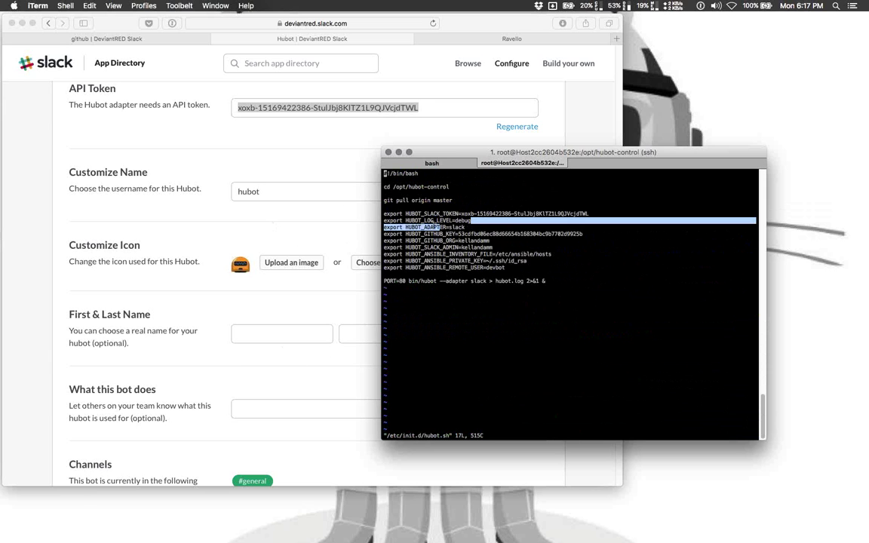
{"action": "left_click", "coordinate": [472, 273]}
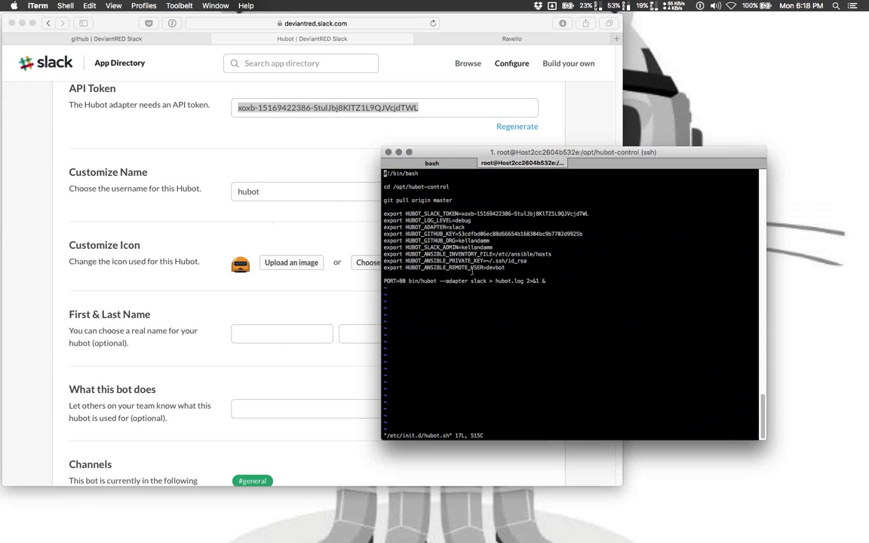
- Highlight the Ansible export lines and the bin/hubot launch command in hubot.sh, and quit vi without saving
{"action": "double_click", "coordinate": [513, 268]}
{"action": "left_click_drag", "start_coordinate": [514, 268], "coordinate": [384, 254]}
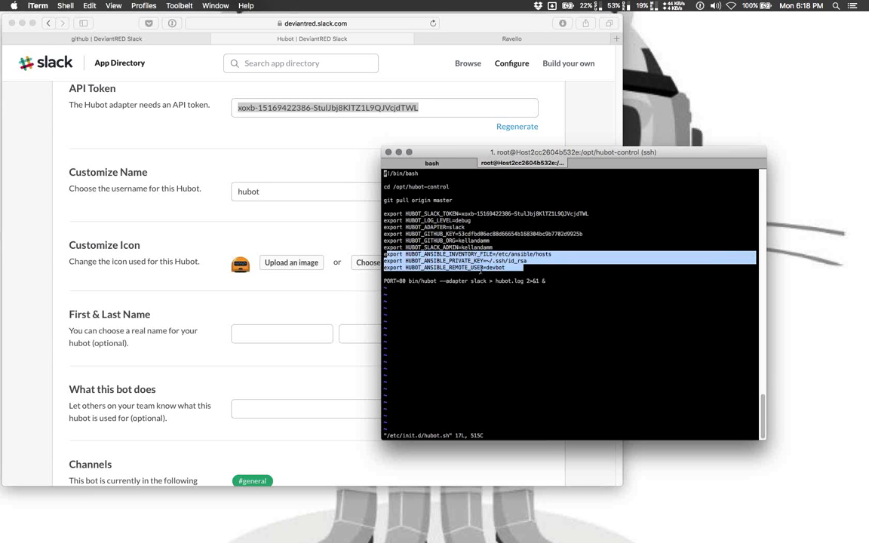
{"action": "left_click", "coordinate": [486, 273]}
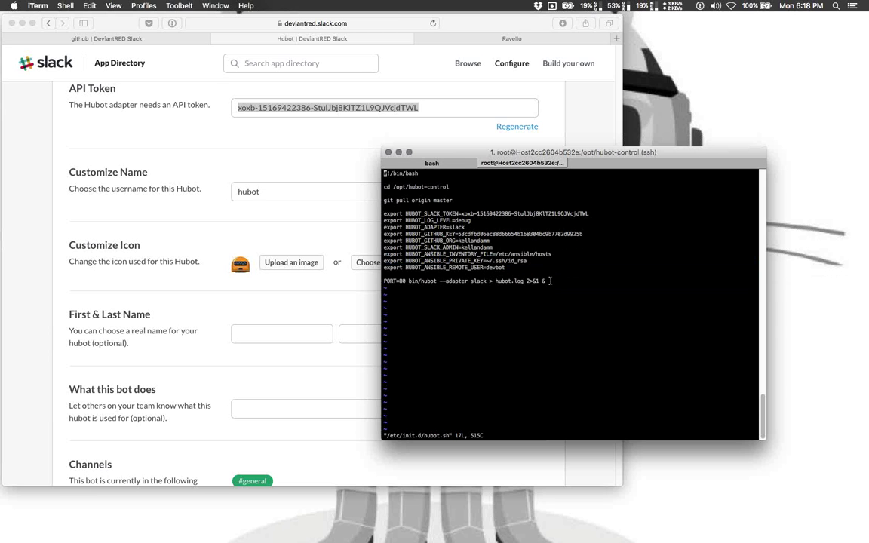
{"action": "left_click_drag", "start_coordinate": [552, 281], "coordinate": [384, 281]}
{"action": "left_click", "coordinate": [507, 304]}
{"action": "key", "text": "Escape"}
{"action": "type", "text": ":wq!"}
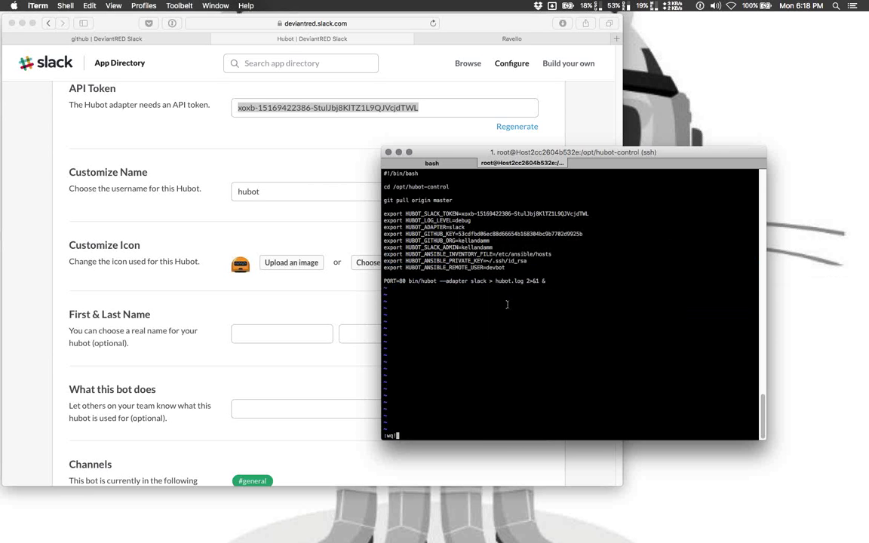
{"action": "key", "text": "BackSpace"}
{"action": "key", "text": "BackSpace"}
{"action": "key", "text": "BackSpace"}
{"action": "type", "text": "q"}
{"action": "key", "text": "Return"}
- Switch to Slack in Safari, open the #general channel and enlarge the browser window to reveal the message box
{"action": "left_click", "coordinate": [136, 39]}
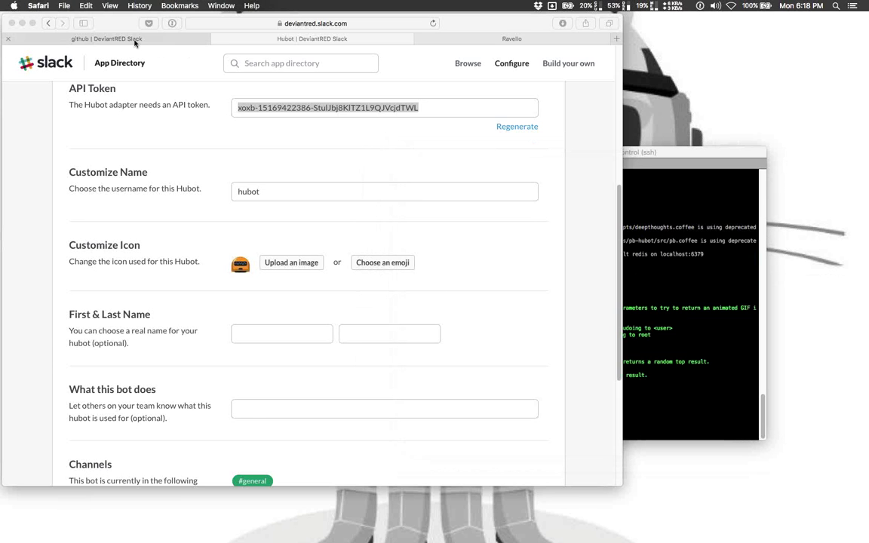
{"action": "left_click", "coordinate": [28, 127]}
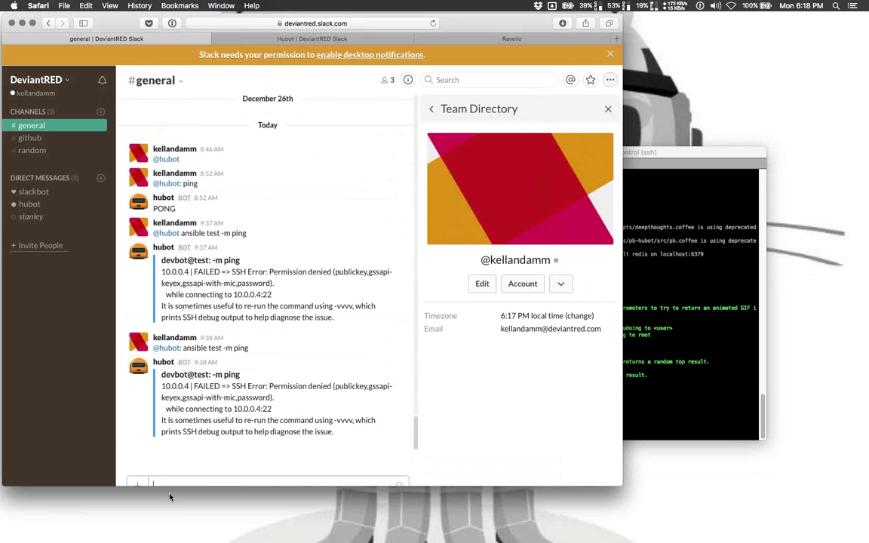
{"action": "left_click_drag", "start_coordinate": [619, 485], "coordinate": [650, 528]}
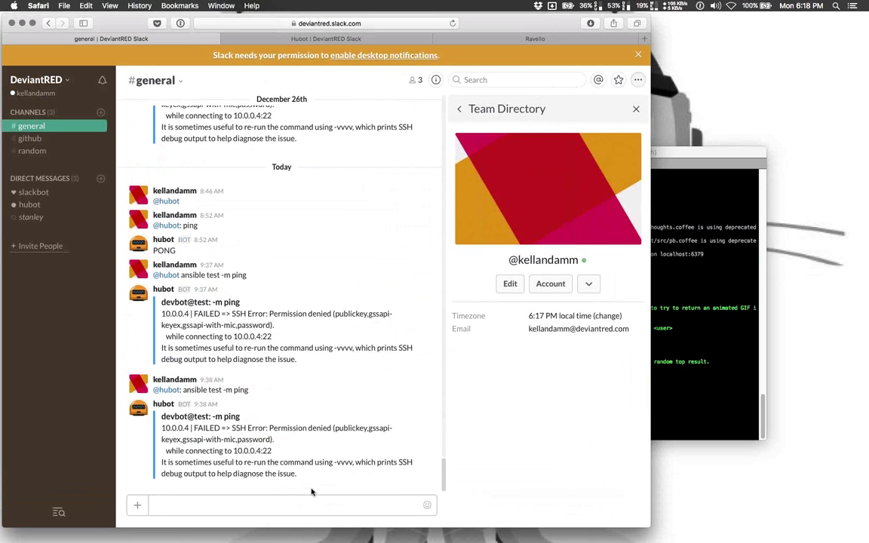
{"action": "type", "text": "@"}
{"action": "key", "text": "Down"}
{"action": "key", "text": "Down"}
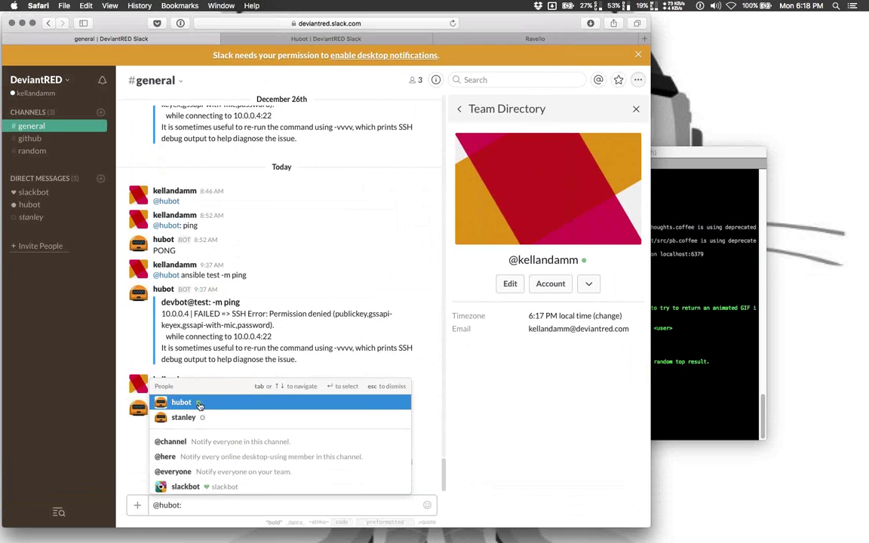
{"action": "key", "text": "Down"}
{"action": "key", "text": "Down"}
{"action": "key", "text": "Down"}
{"action": "key", "text": "Down"}
{"action": "key", "text": "BackSpace"}
{"action": "key", "text": "BackSpace"}
{"action": "key", "text": "BackSpace"}
{"action": "key", "text": "BackSpace"}
{"action": "key", "text": "BackSpace"}
{"action": "key", "text": "BackSpace"}
{"action": "key", "text": "BackSpace"}
{"action": "key", "text": "BackSpace"}
{"action": "key", "text": "BackSpace"}
{"action": "key", "text": "BackSpace"}
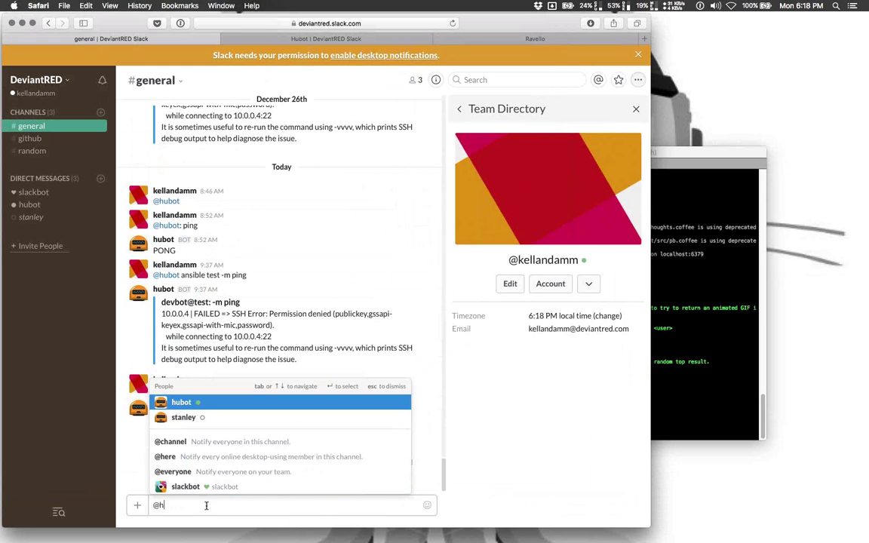
{"action": "type", "text": "hubot"}
{"action": "key", "text": "Return"}
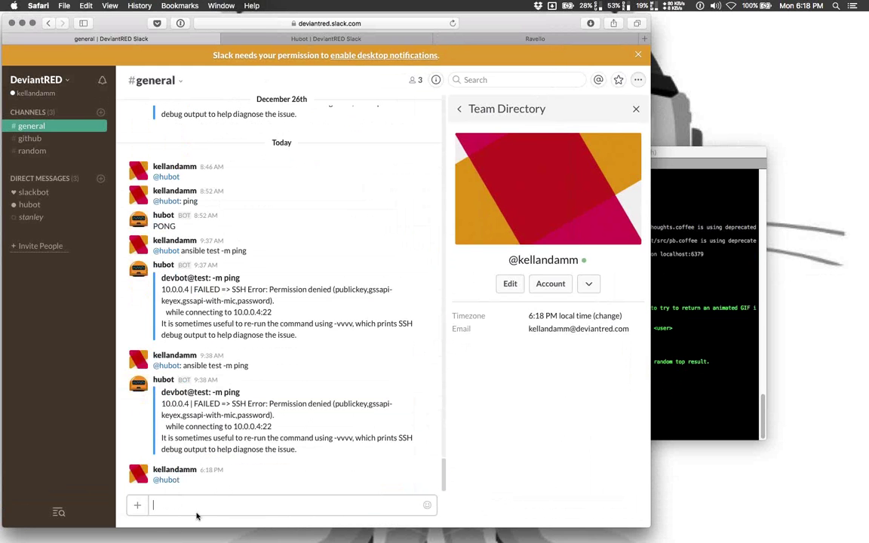
{"action": "type", "text": "@hubot help"}
{"action": "key", "text": "Return"}
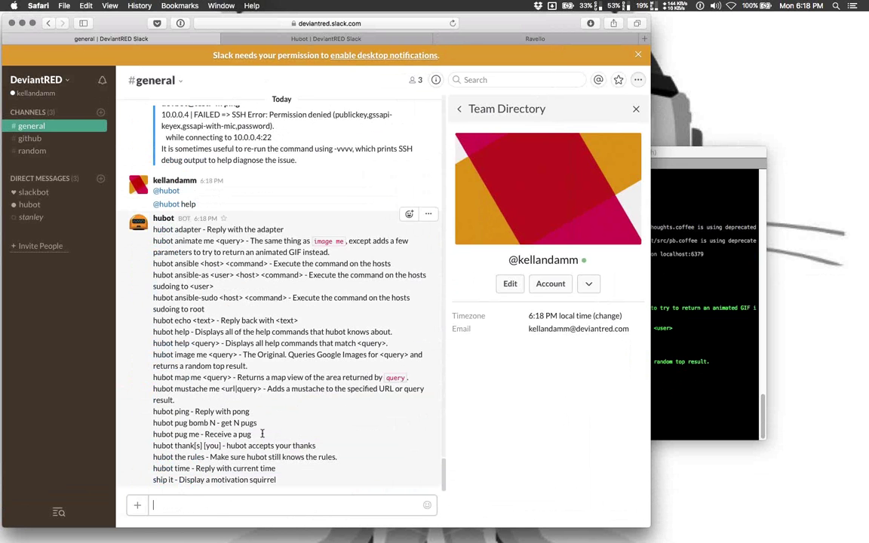
- Move the terminal window clear of the browser and send the bot the ship it command in #general
{"action": "left_click_drag", "start_coordinate": [685, 154], "coordinate": [784, 139]}
{"action": "left_click", "coordinate": [182, 507]}
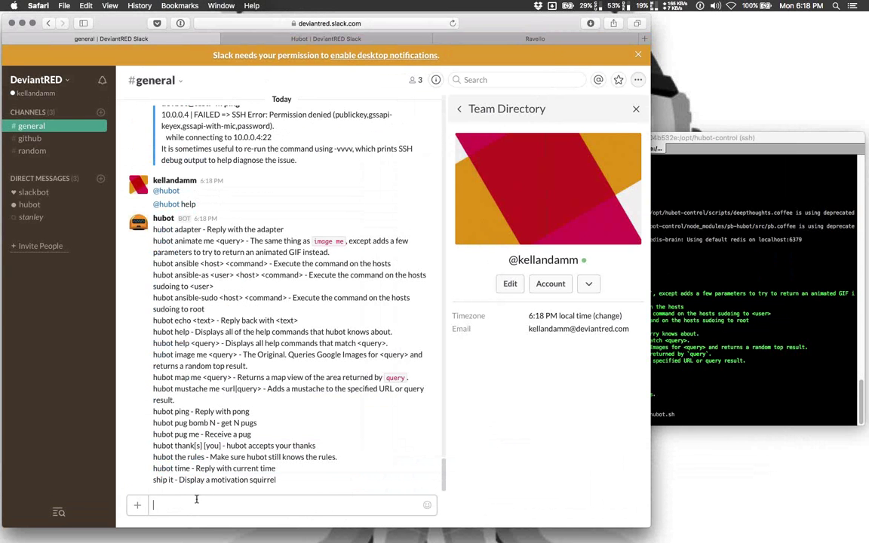
{"action": "type", "text": "hubot"}
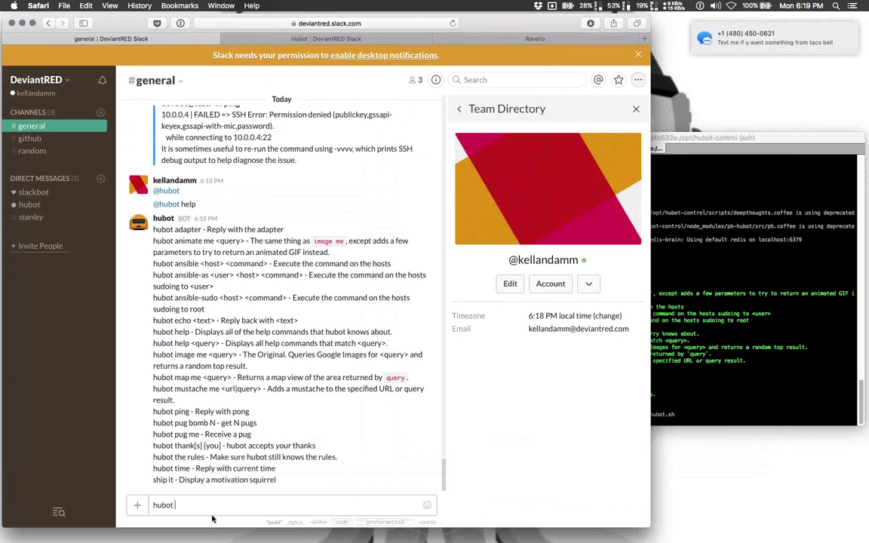
{"action": "type", "text": "ship it"}
{"action": "key", "text": "Return"}
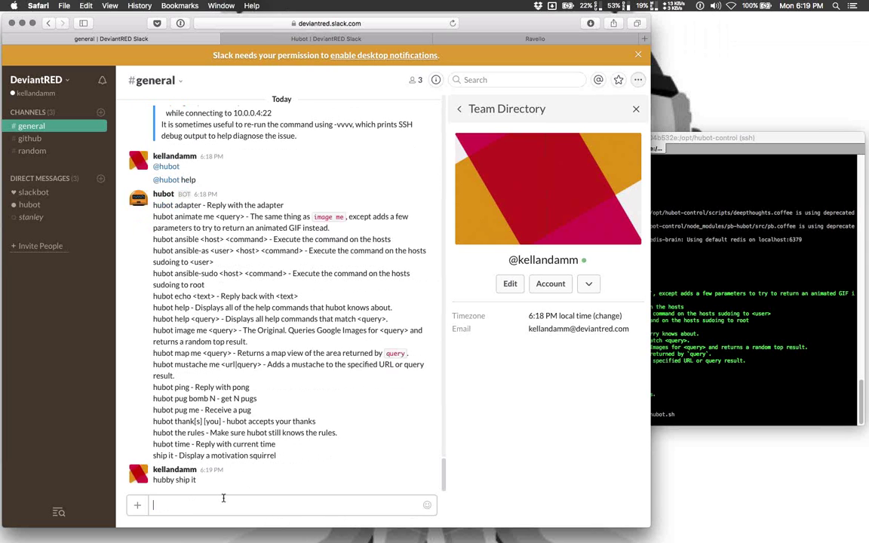